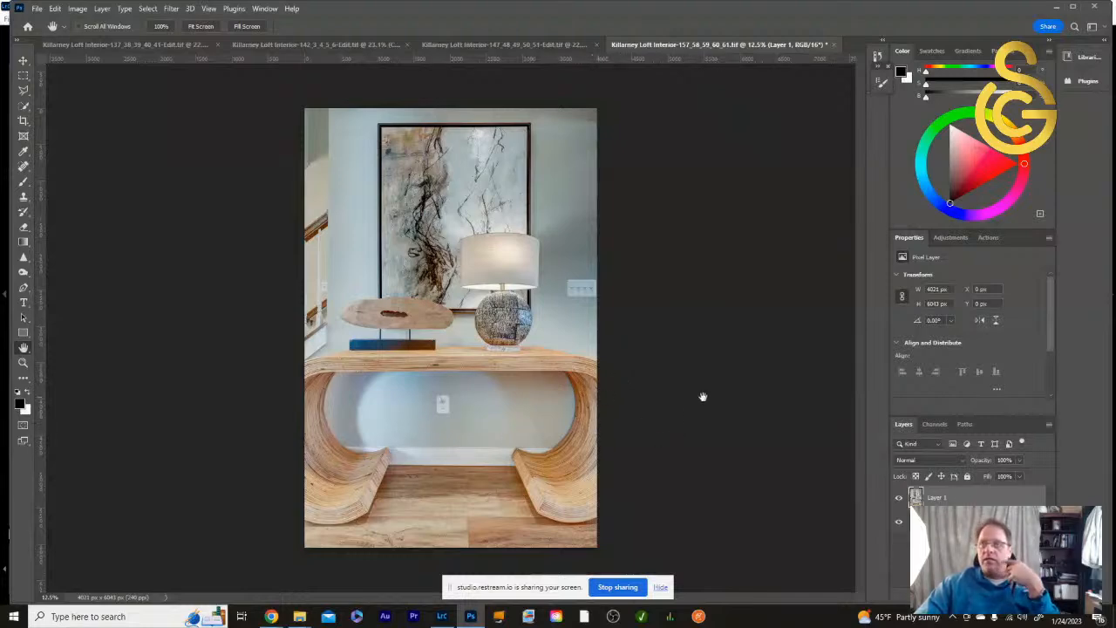
- Examine the four-gang switch plate on the wall and the light switch behind the staircase baluster at full size
{"action": "double_click", "coordinate": [24, 365]}
{"action": "left_click_drag", "start_coordinate": [593, 294], "coordinate": [188, 350]}
{"action": "left_click_drag", "start_coordinate": [583, 425], "coordinate": [493, 565]}
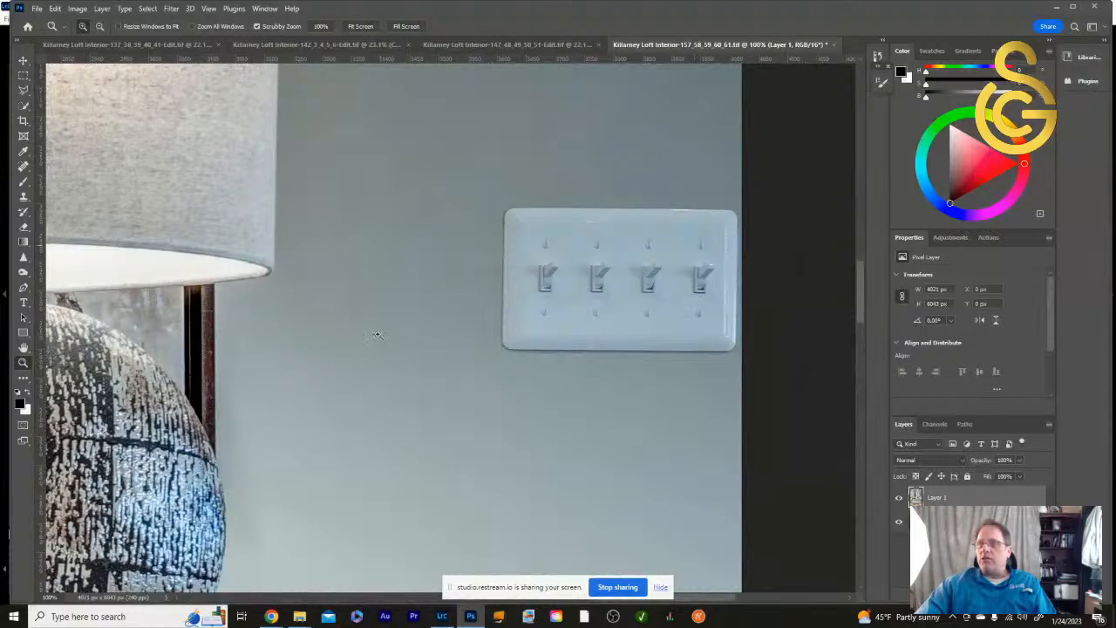
{"action": "double_click", "coordinate": [24, 347]}
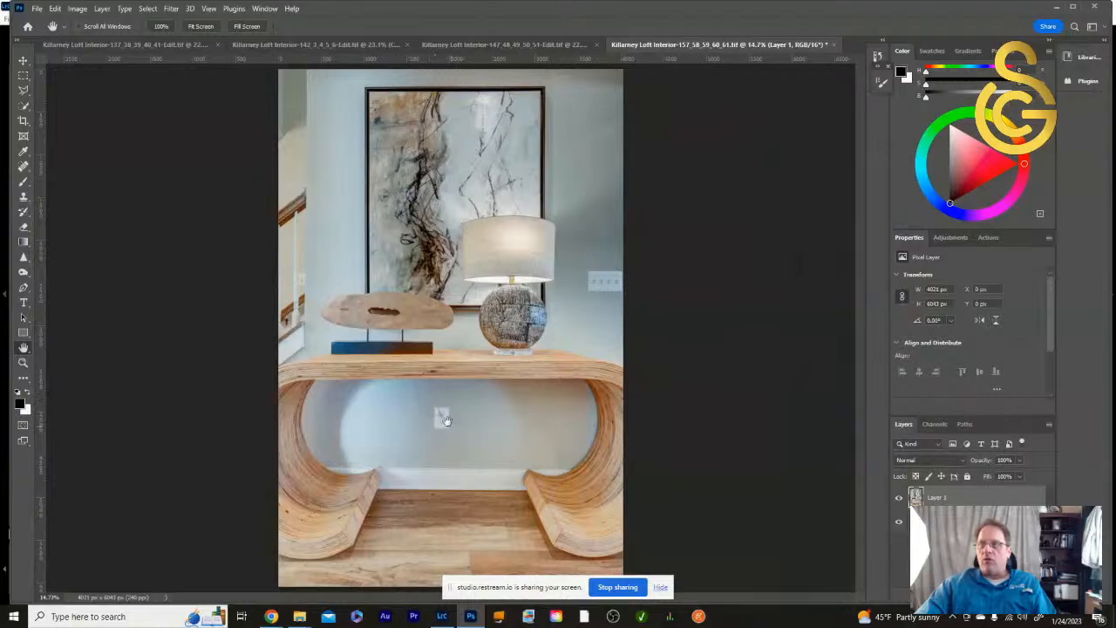
{"action": "double_click", "coordinate": [23, 363]}
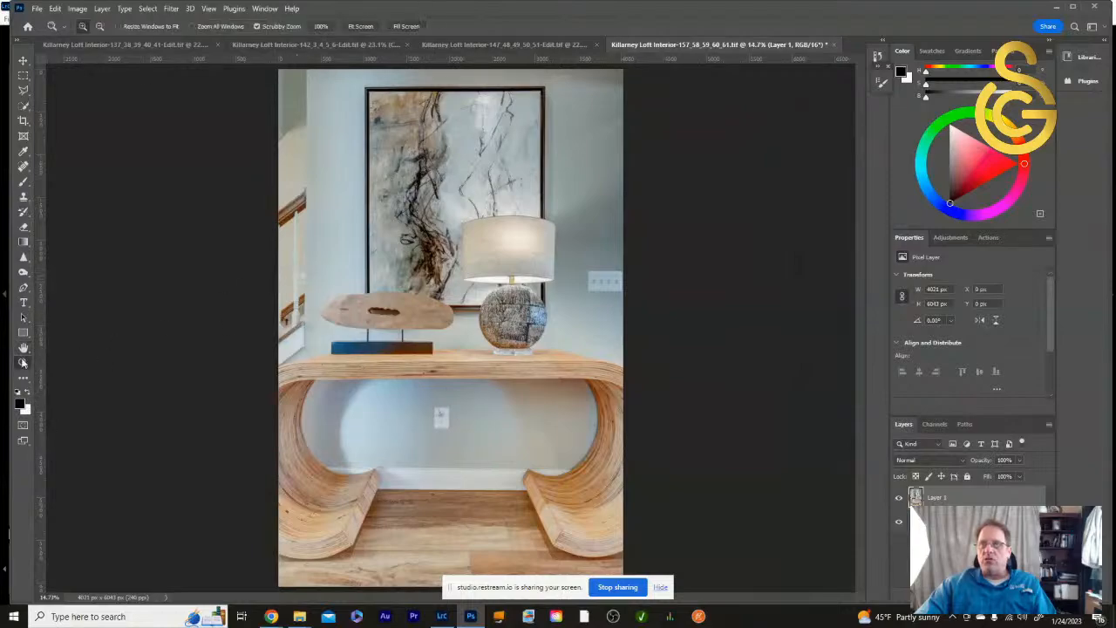
{"action": "left_click_drag", "start_coordinate": [266, 316], "coordinate": [698, 330]}
{"action": "left_click_drag", "start_coordinate": [353, 333], "coordinate": [536, 393]}
{"action": "left_click_drag", "start_coordinate": [434, 144], "coordinate": [491, 406]}
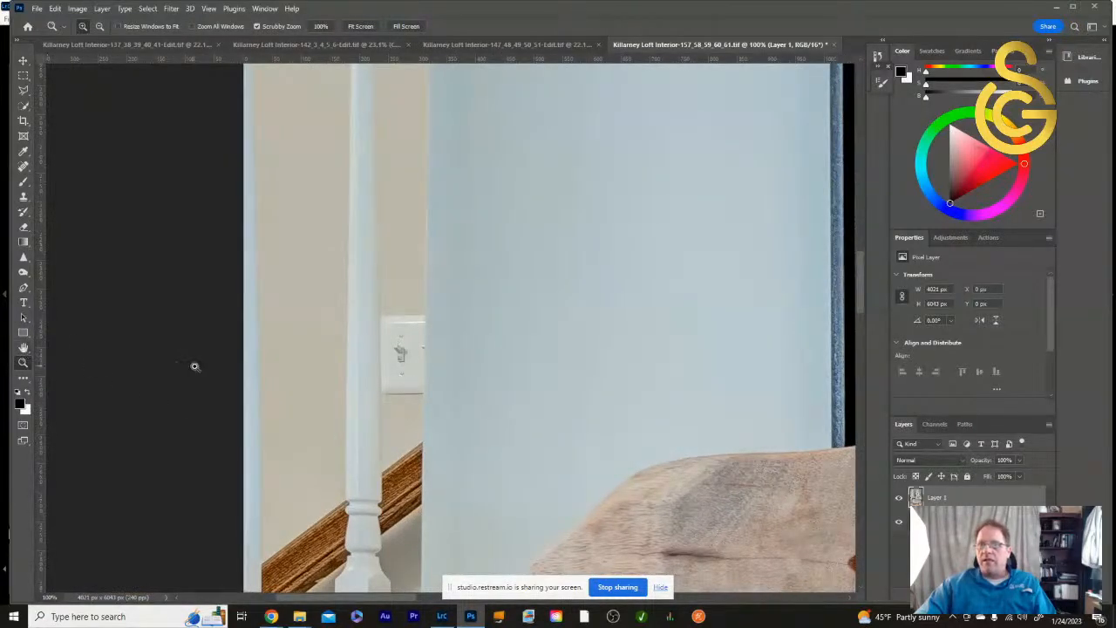
- Select the wall outlet, its cord and the cord's shadow beneath the table with a rectangular marquee about 568 × 650 px
{"action": "left_click_drag", "start_coordinate": [695, 499], "coordinate": [506, 201]}
{"action": "left_click_drag", "start_coordinate": [668, 466], "coordinate": [508, 229]}
{"action": "left_click_drag", "start_coordinate": [624, 558], "coordinate": [540, 295]}
{"action": "left_click_drag", "start_coordinate": [625, 378], "coordinate": [439, 352]}
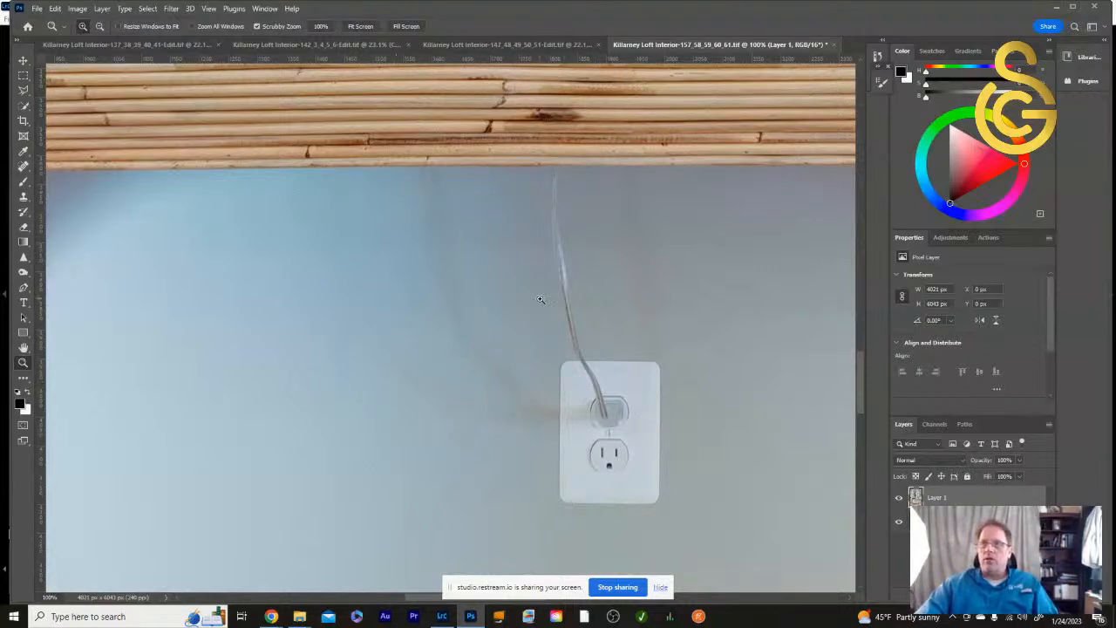
{"action": "left_click_drag", "start_coordinate": [632, 327], "coordinate": [564, 318]}
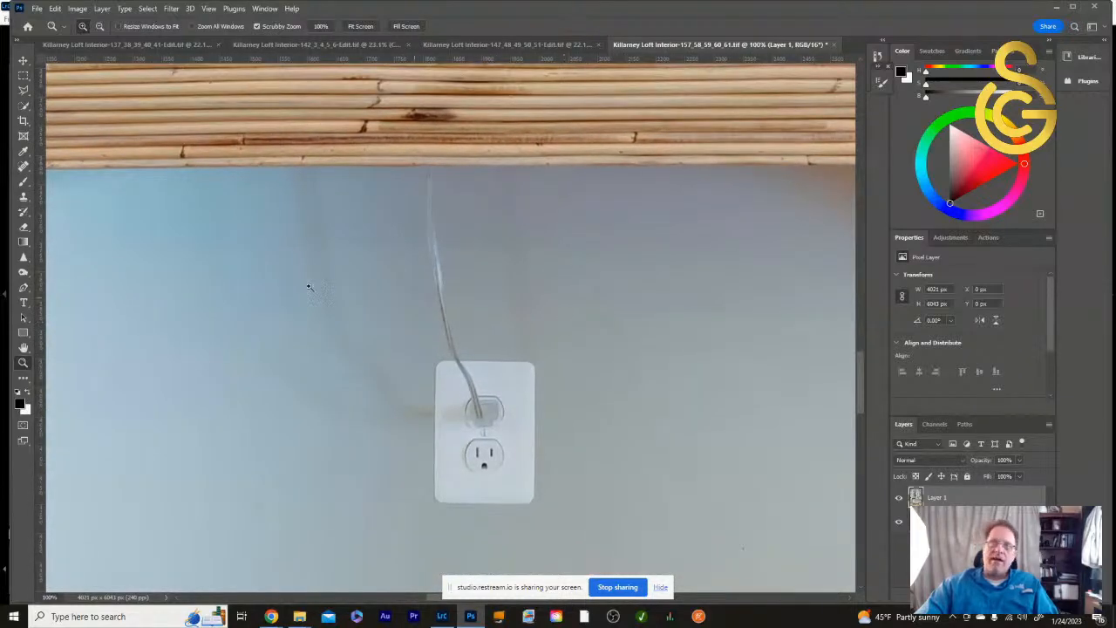
{"action": "left_click", "coordinate": [24, 78]}
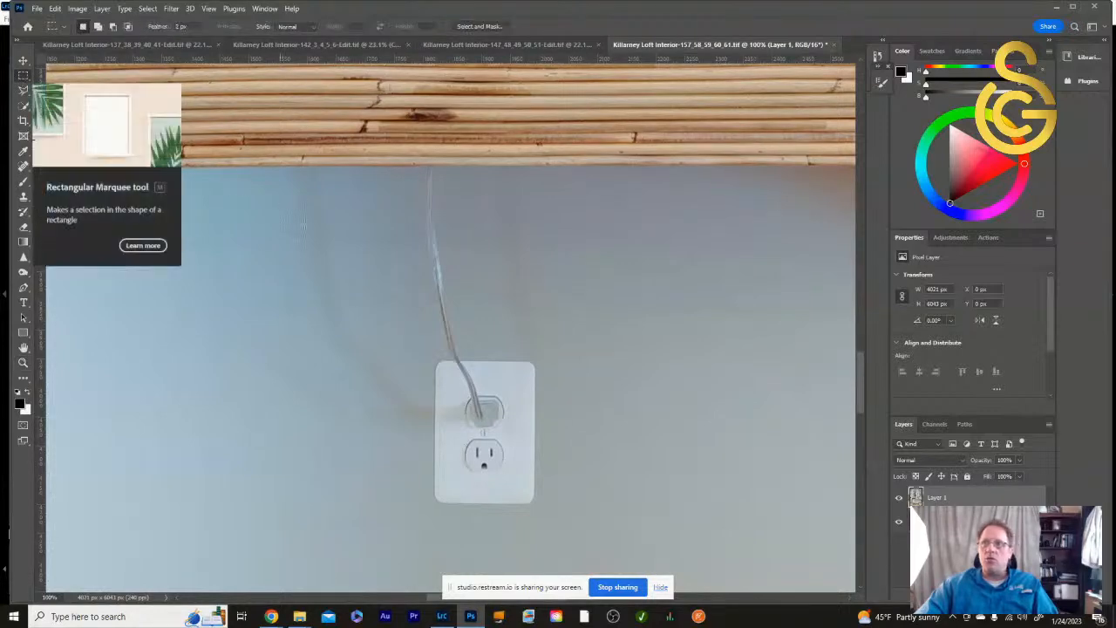
{"action": "left_click_drag", "start_coordinate": [263, 166], "coordinate": [588, 539]}
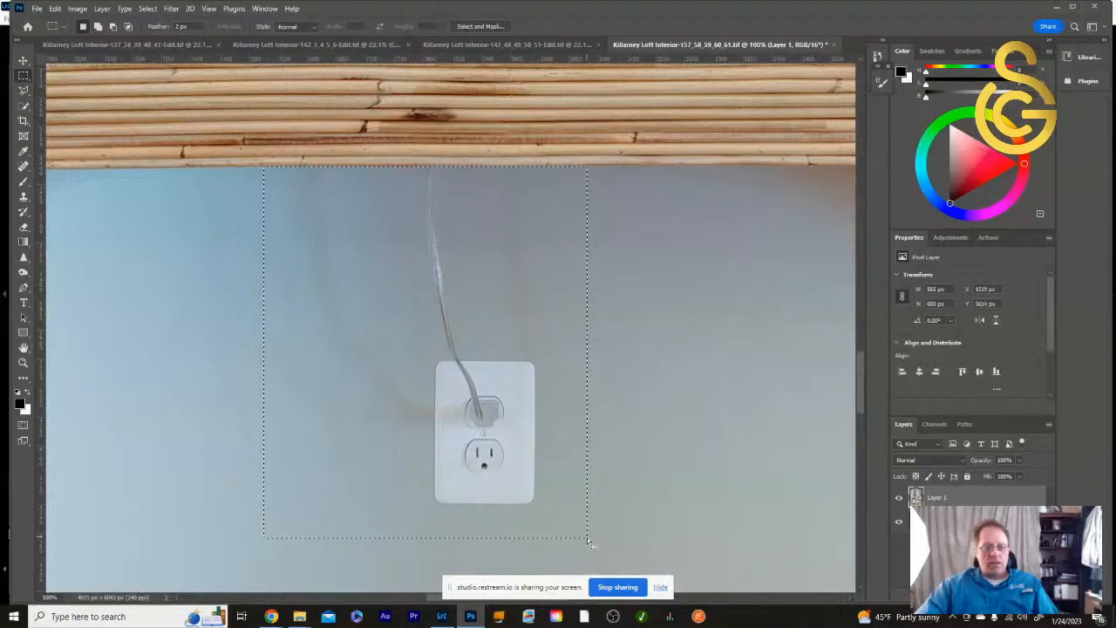
- Fill the outlet selection with Content-Aware, using Color Adaptation, Normal mode and 100% opacity
{"action": "key", "text": "shift"}
{"action": "key", "text": "shift+BackSpace"}
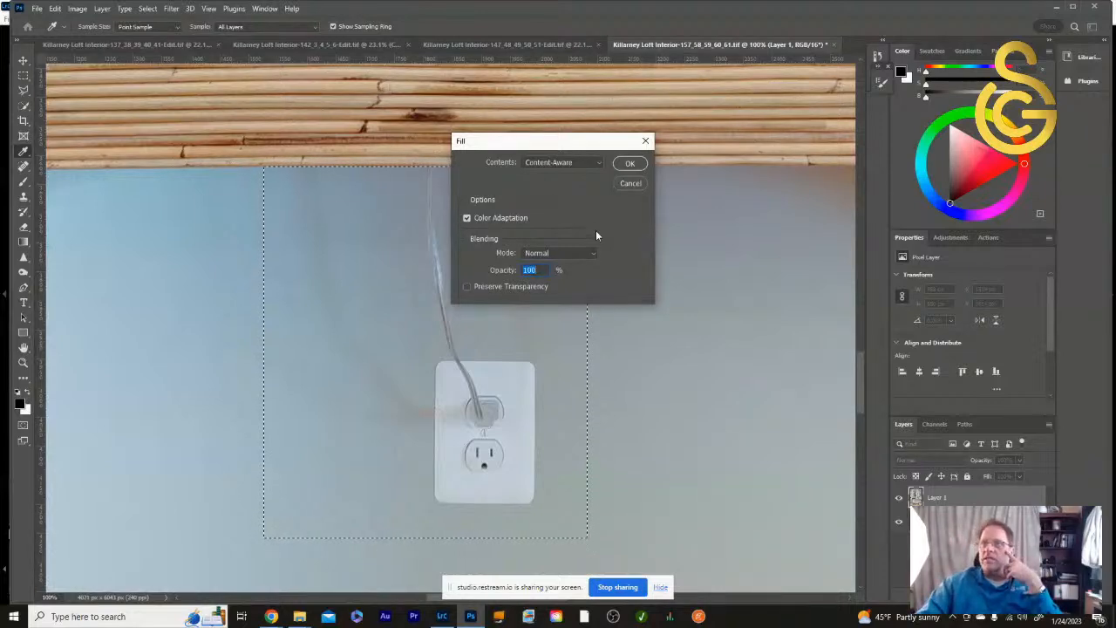
{"action": "left_click", "coordinate": [628, 164]}
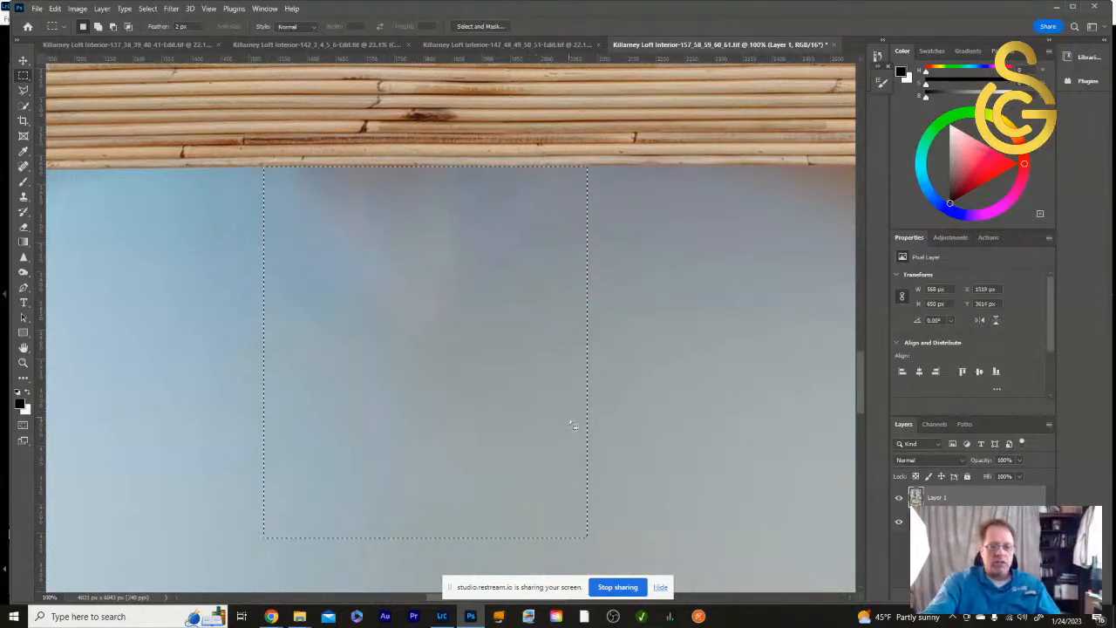
- Apply Content-Aware Fill a second time to the former outlet area at 100% opacity and deselect it
{"action": "key", "text": "shift+BackSpace"}
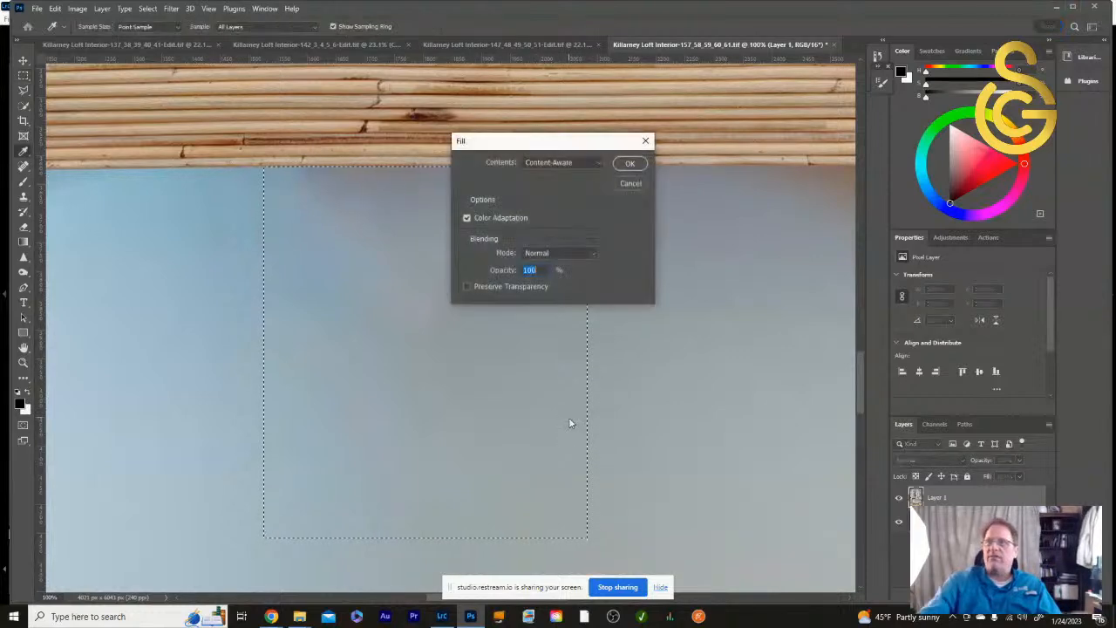
{"action": "left_click", "coordinate": [625, 164]}
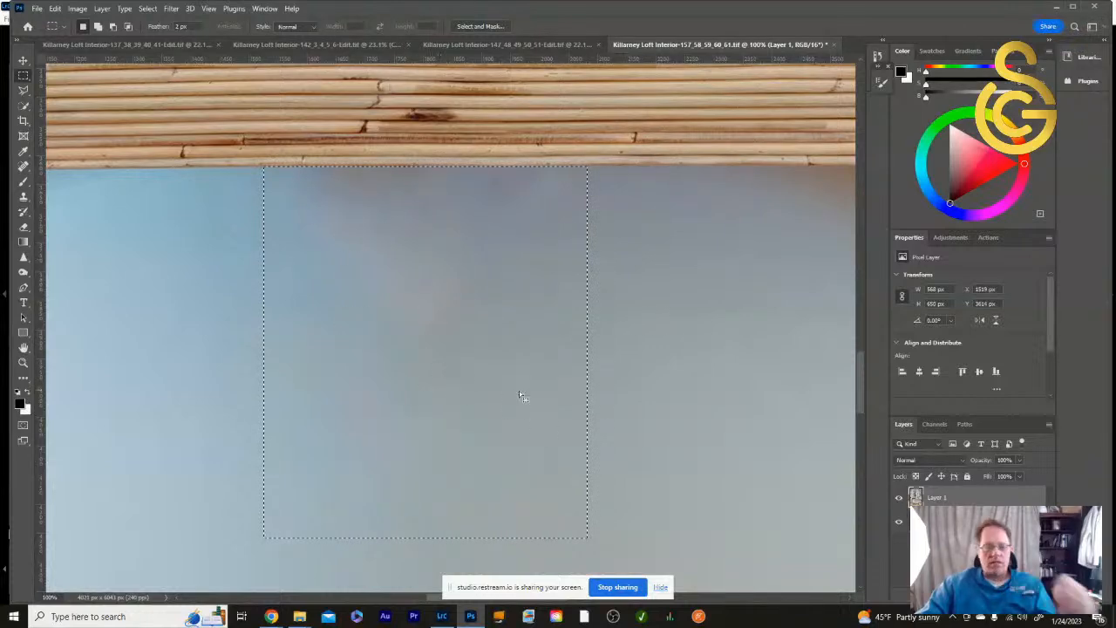
{"action": "key", "text": "ctrl+d"}
- Select the four-gang switch plate beside the lamp with a rectangular marquee about 537 × 388 px, shifted clear of the lamp
{"action": "left_click", "coordinate": [22, 365]}
{"action": "double_click", "coordinate": [23, 349]}
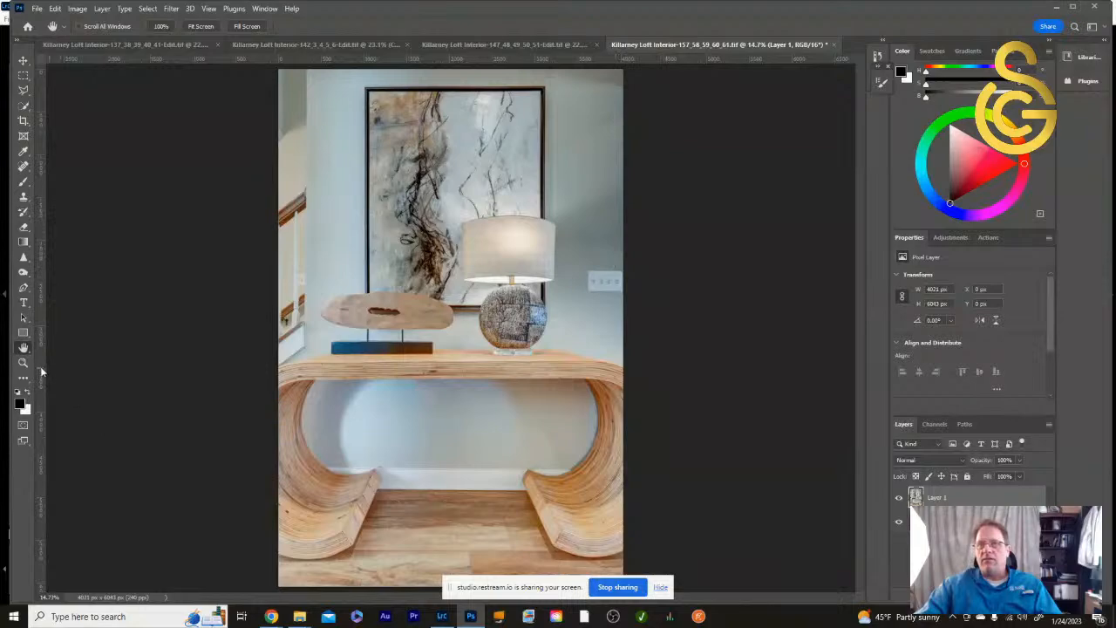
{"action": "double_click", "coordinate": [22, 364]}
{"action": "left_click_drag", "start_coordinate": [724, 336], "coordinate": [218, 316]}
{"action": "left_click_drag", "start_coordinate": [781, 331], "coordinate": [546, 506]}
{"action": "left_click", "coordinate": [23, 75]}
{"action": "left_click_drag", "start_coordinate": [354, 235], "coordinate": [742, 451]}
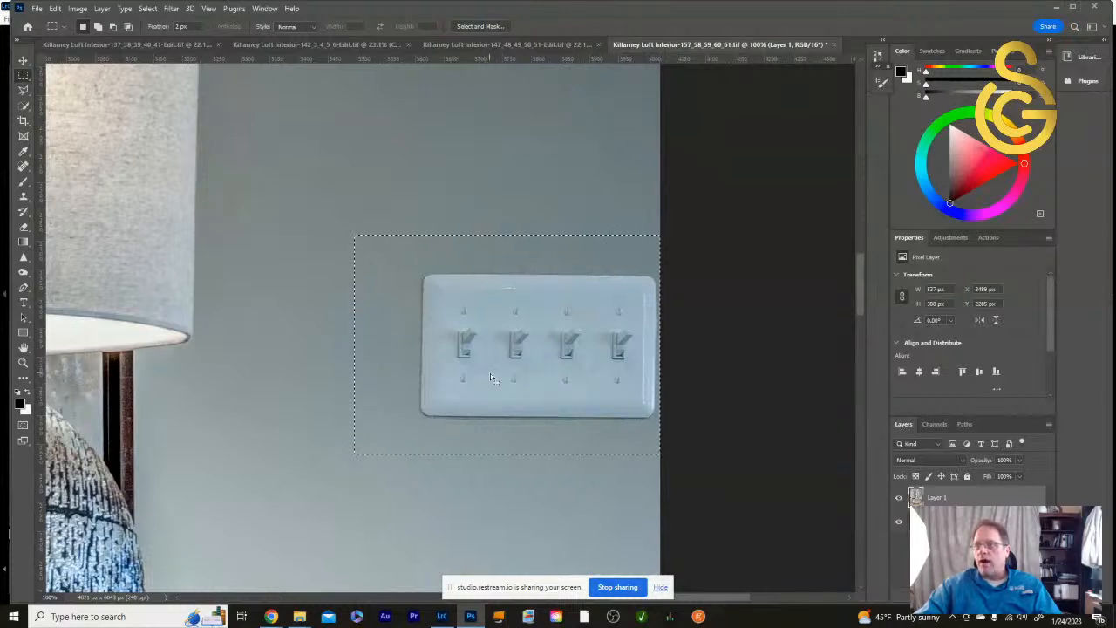
{"action": "left_click_drag", "start_coordinate": [490, 373], "coordinate": [515, 383]}
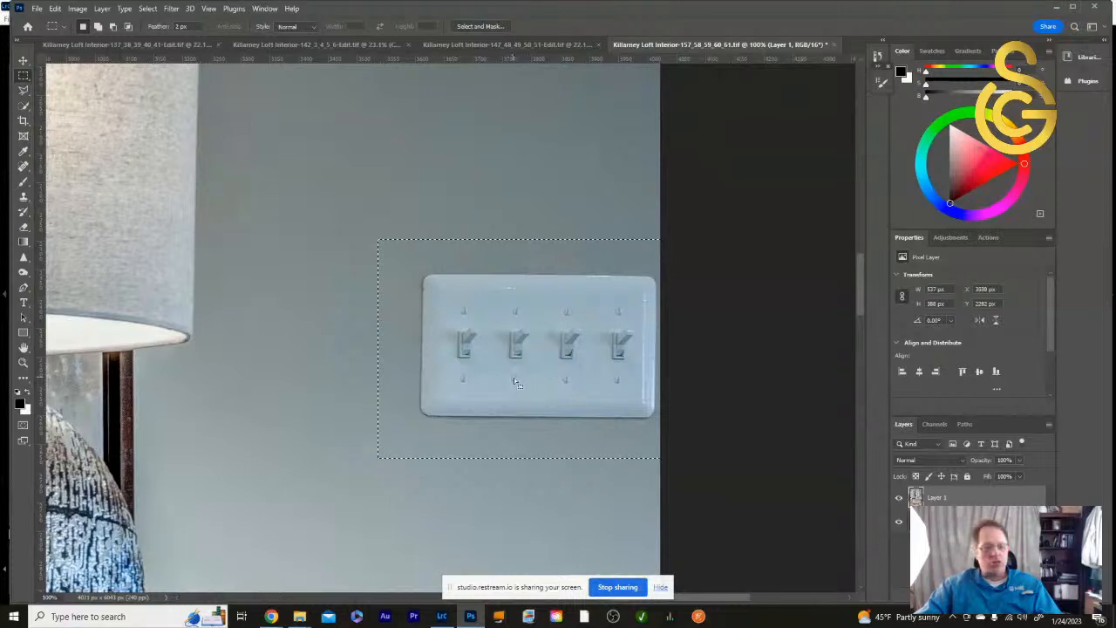
- Remove the four-gang switch plate with a Content-Aware fill at 100% opacity and clear the selection
{"action": "key", "text": "shift+BackSpace"}
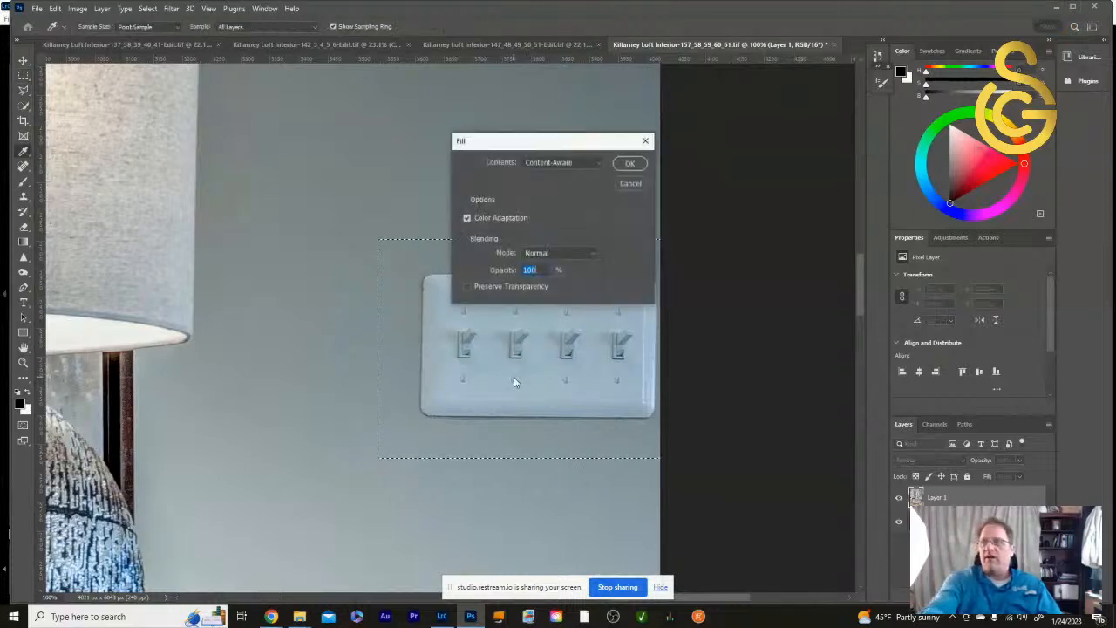
{"action": "left_click", "coordinate": [630, 164]}
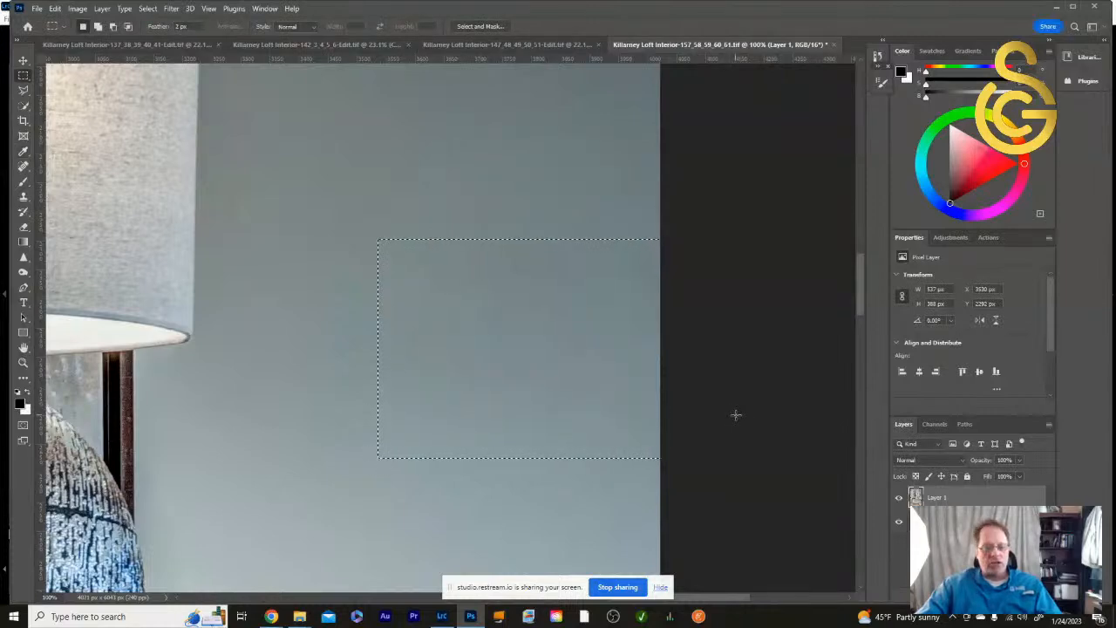
{"action": "key", "text": "ctrl+d"}
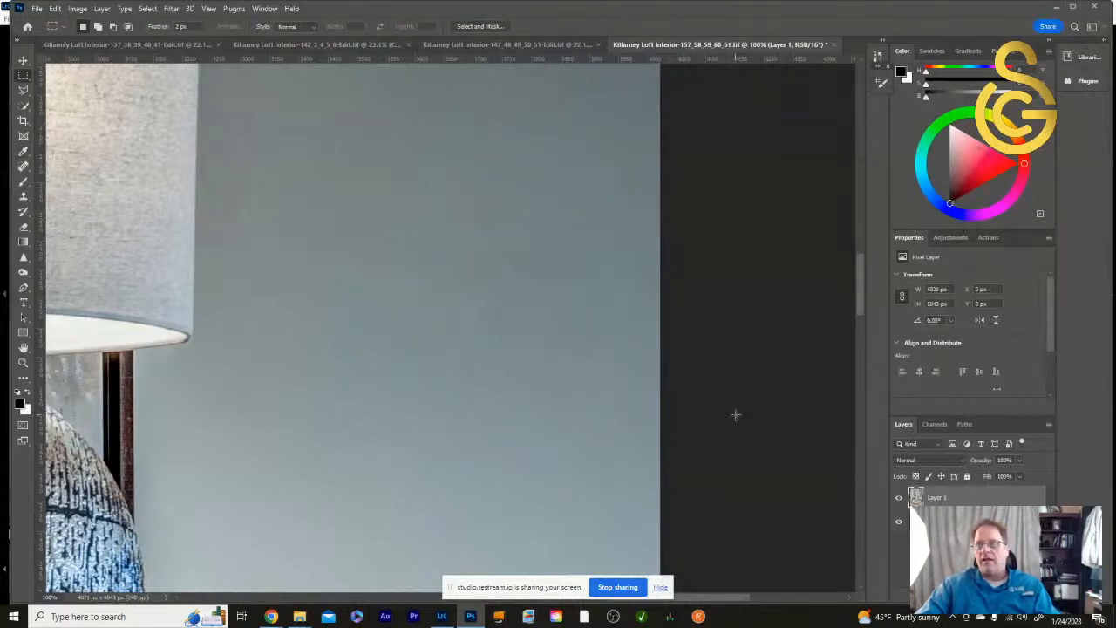
- Select the light switch between the staircase baluster and the wall corner with a rectangular marquee about 143 × 191 px
{"action": "double_click", "coordinate": [24, 348]}
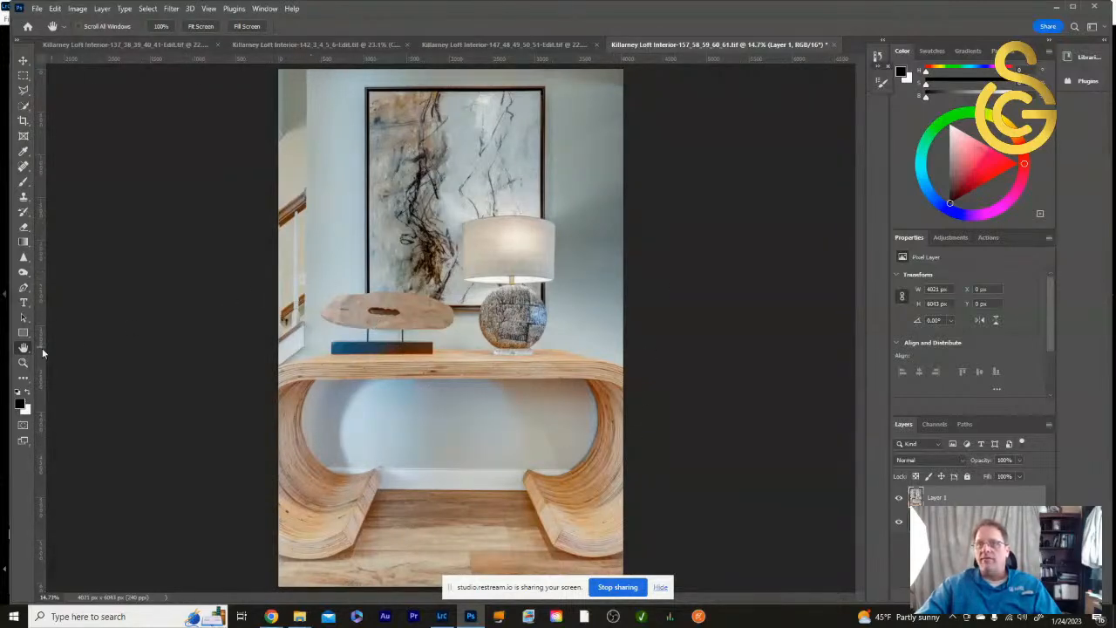
{"action": "double_click", "coordinate": [23, 363]}
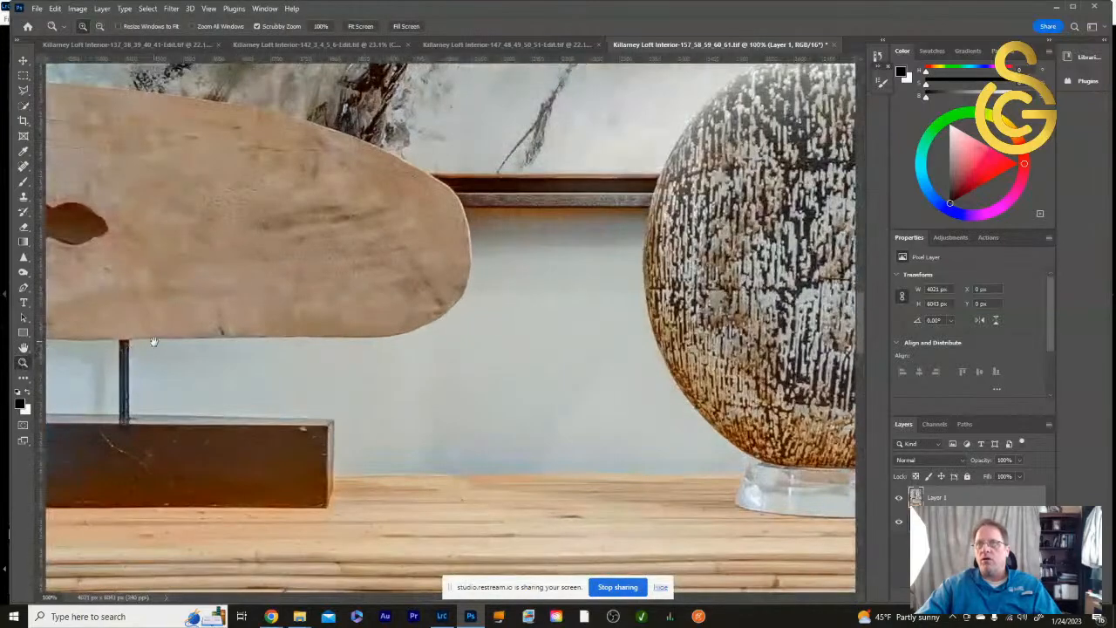
{"action": "left_click_drag", "start_coordinate": [153, 341], "coordinate": [480, 367]}
{"action": "left_click_drag", "start_coordinate": [582, 342], "coordinate": [568, 403]}
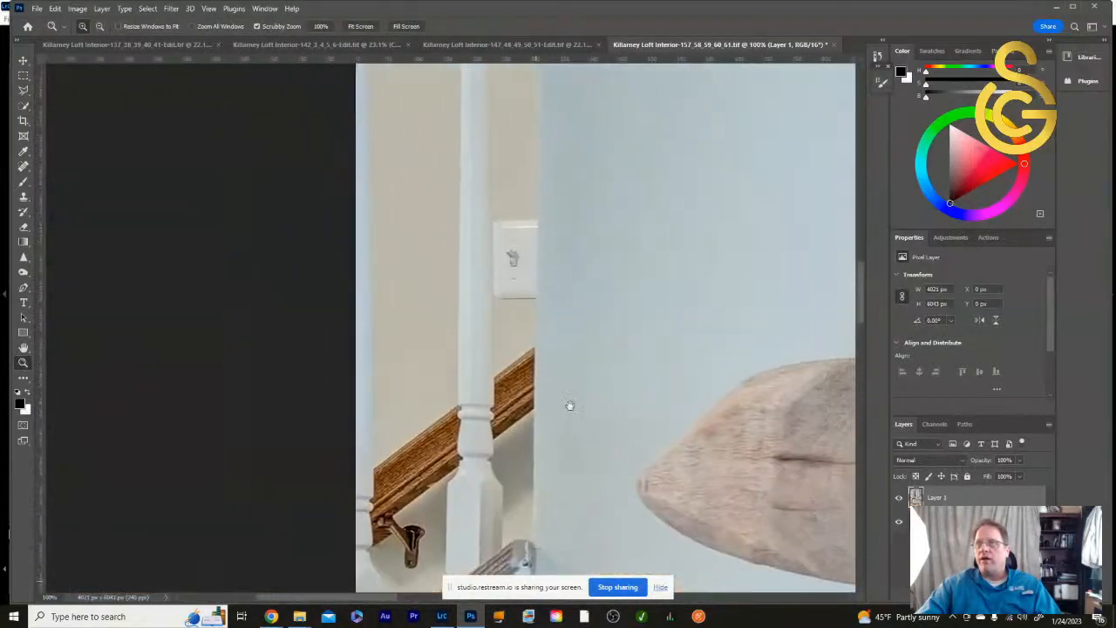
{"action": "left_click_drag", "start_coordinate": [618, 346], "coordinate": [612, 399]}
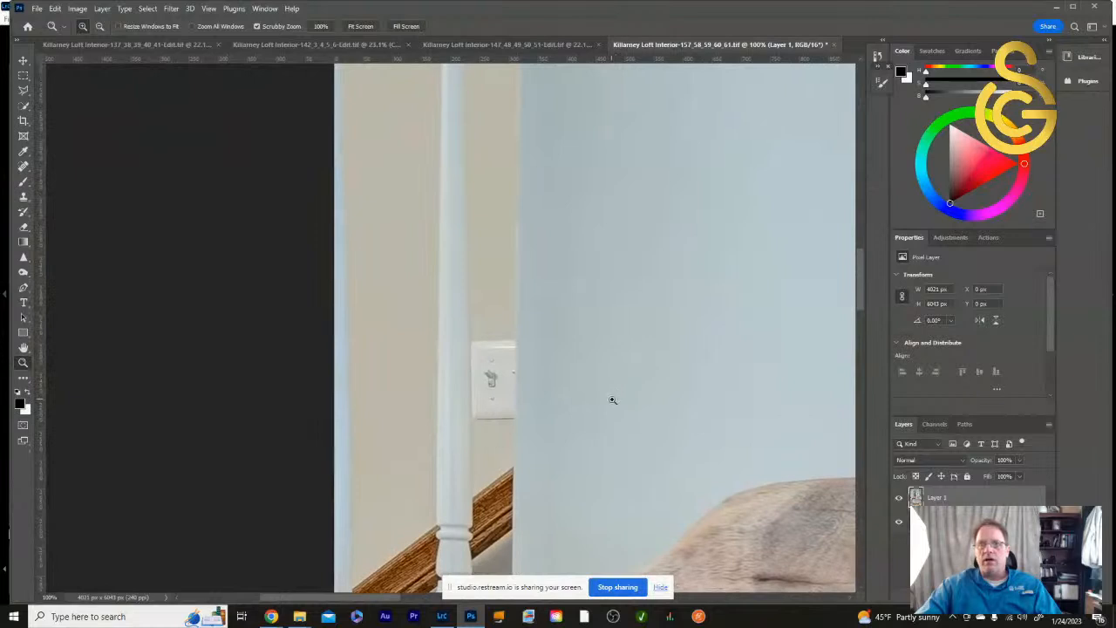
{"action": "left_click", "coordinate": [23, 76]}
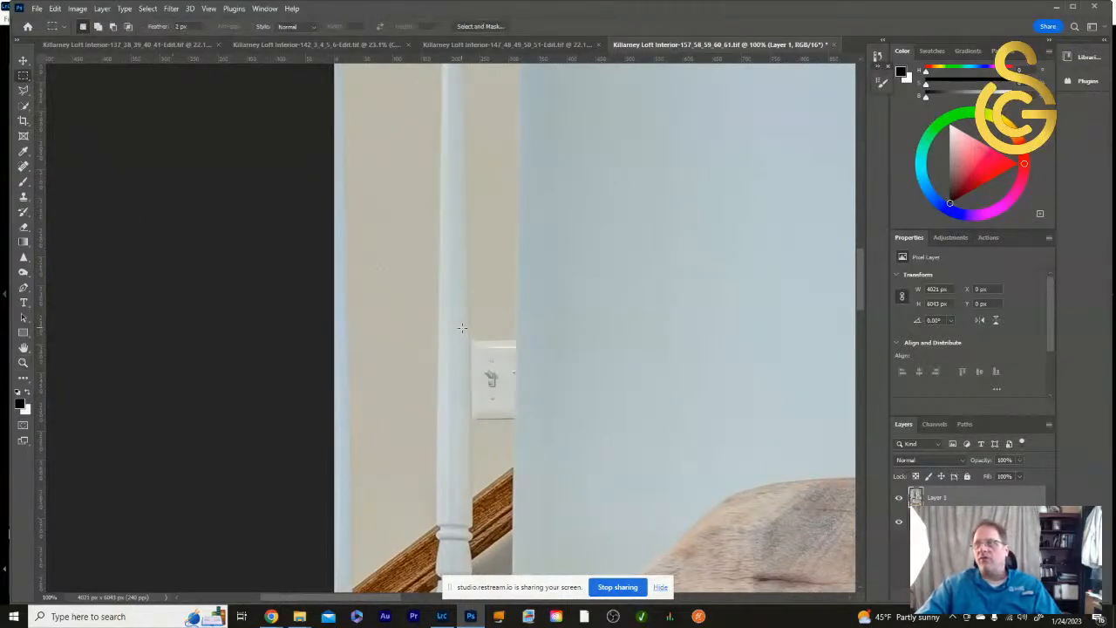
{"action": "left_click_drag", "start_coordinate": [461, 327], "coordinate": [538, 432]}
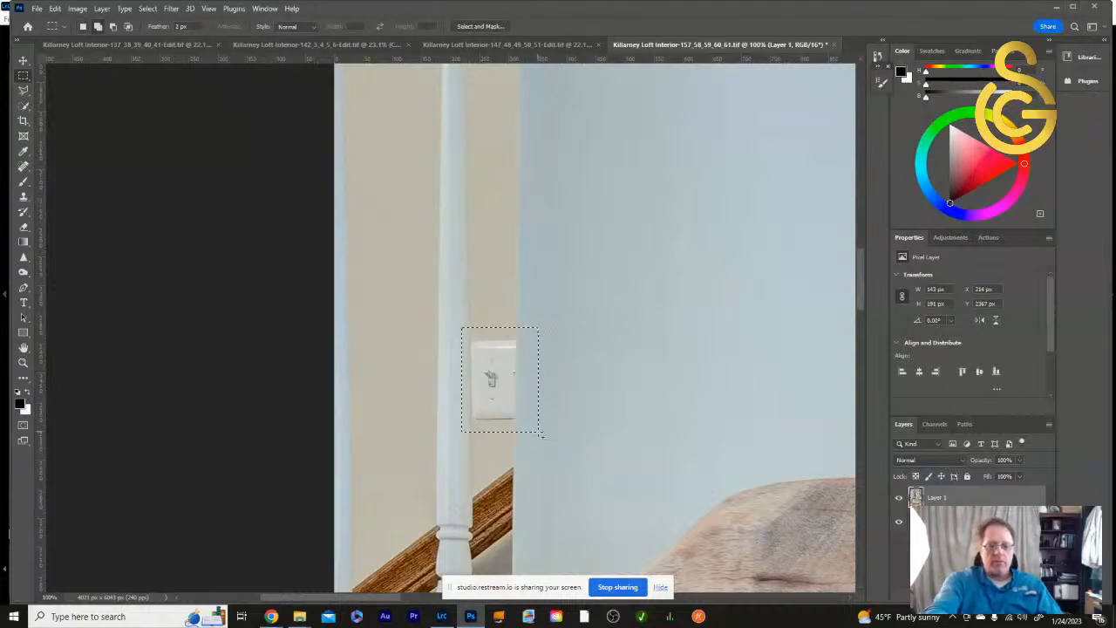
- Remove the staircase light switch with a Content-Aware fill at 100% opacity and clear the selection
{"action": "key", "text": "shift+BackSpace"}
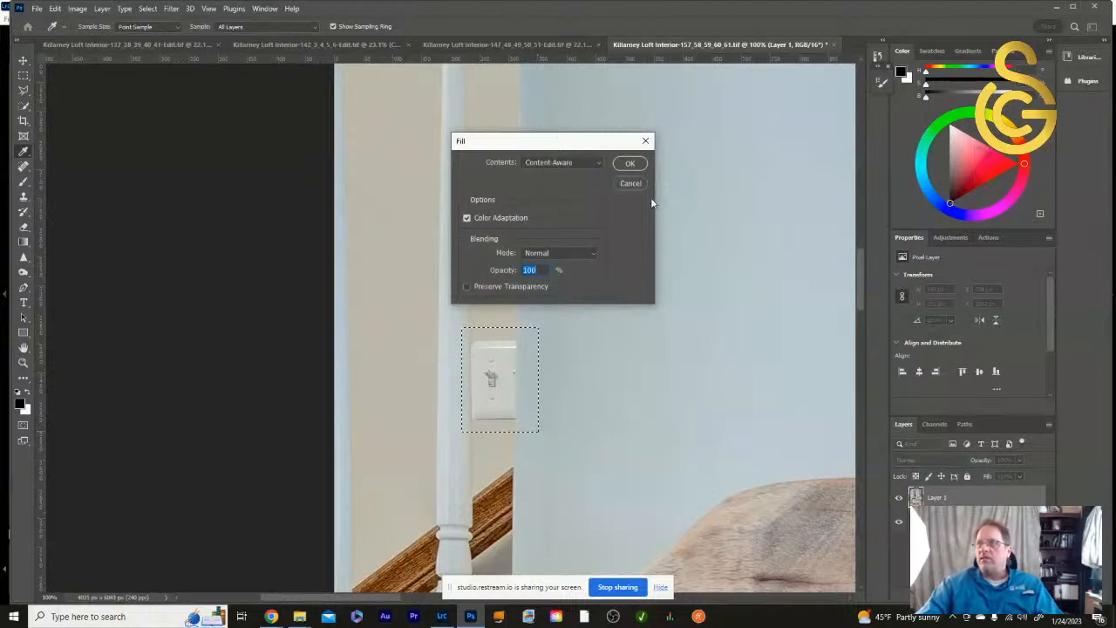
{"action": "left_click", "coordinate": [629, 164]}
{"action": "key", "text": "m"}
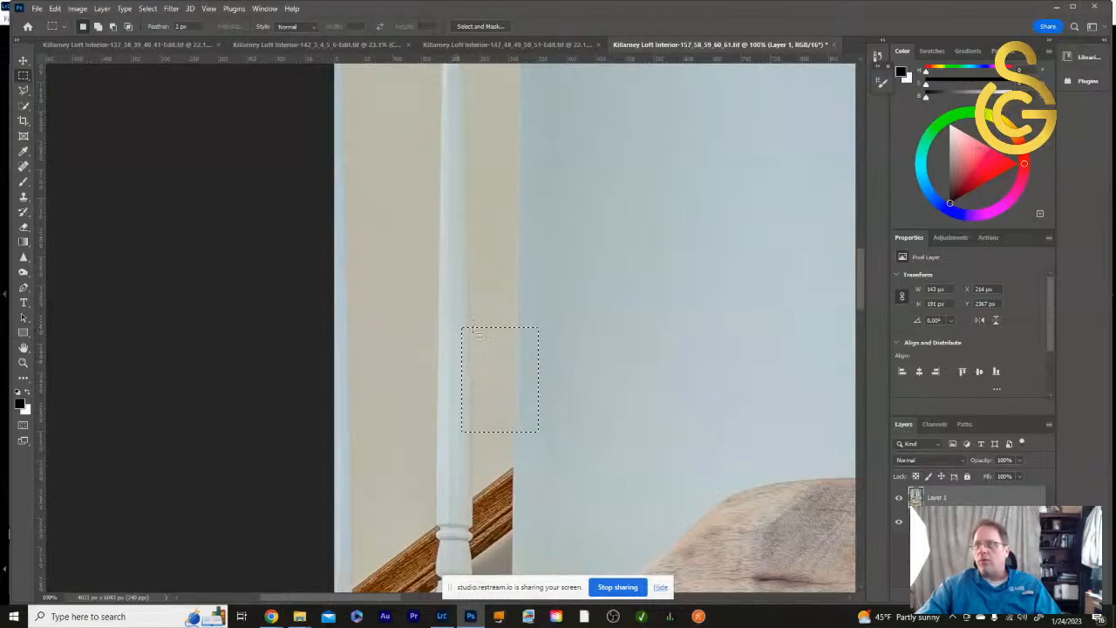
{"action": "key", "text": "ctrl+d"}
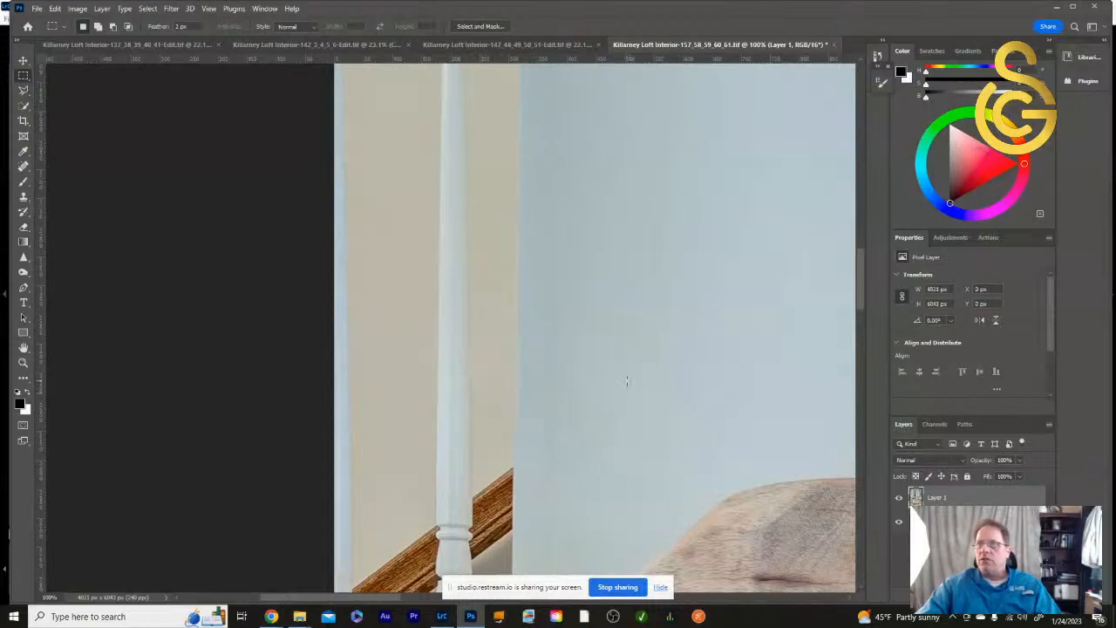
- Clean up the baluster's right edge beside the removed switch with the Clone Stamp and view the whole photo
{"action": "left_click", "coordinate": [24, 198]}
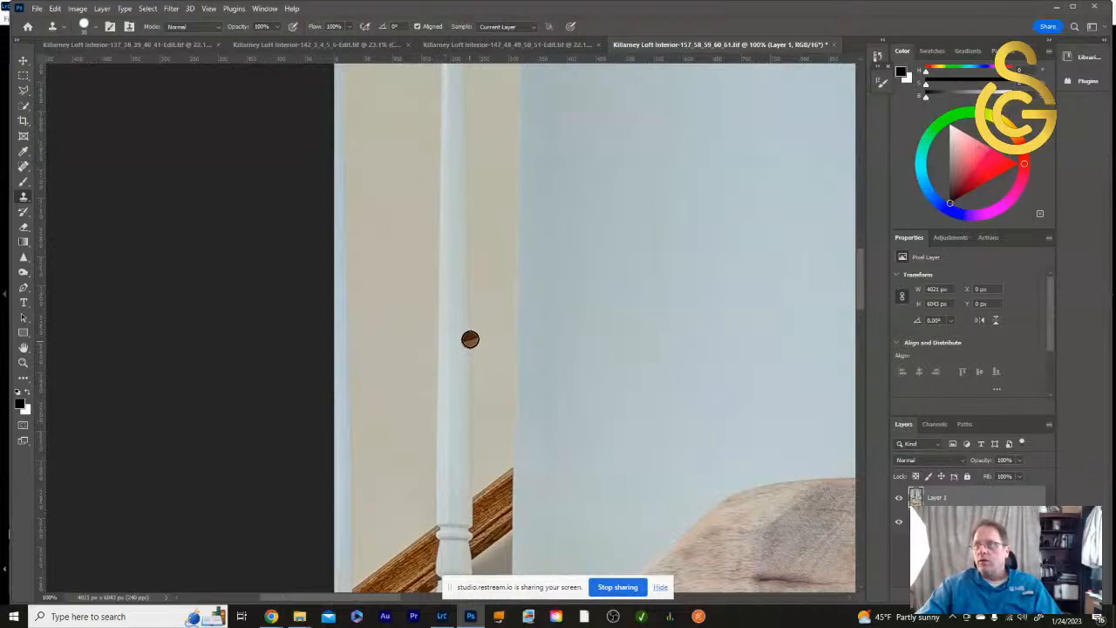
{"action": "left_click", "coordinate": [468, 336], "text": "alt"}
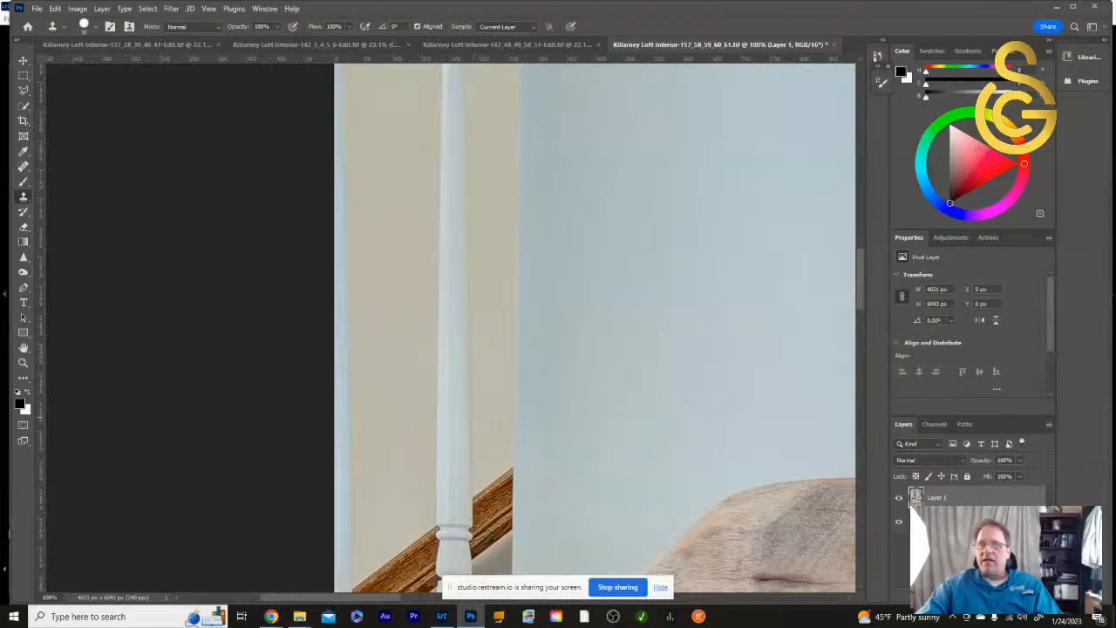
{"action": "double_click", "coordinate": [24, 347]}
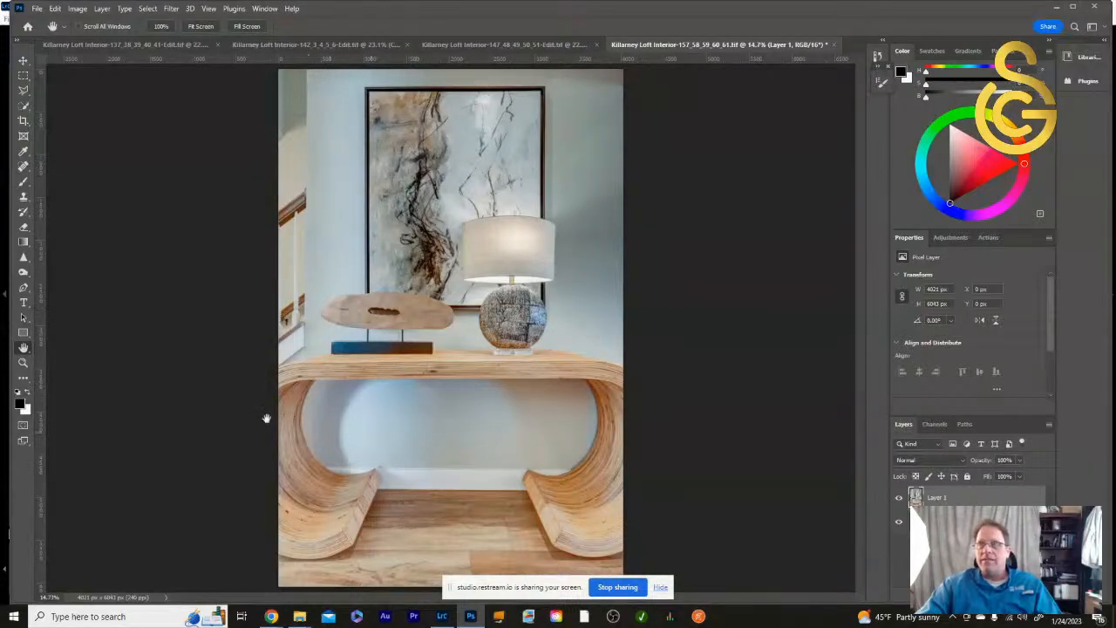
- Select a piece of the baluster's right edge, about 48 × 71 px, just above the handrail and copy it to a new layer
{"action": "double_click", "coordinate": [24, 362]}
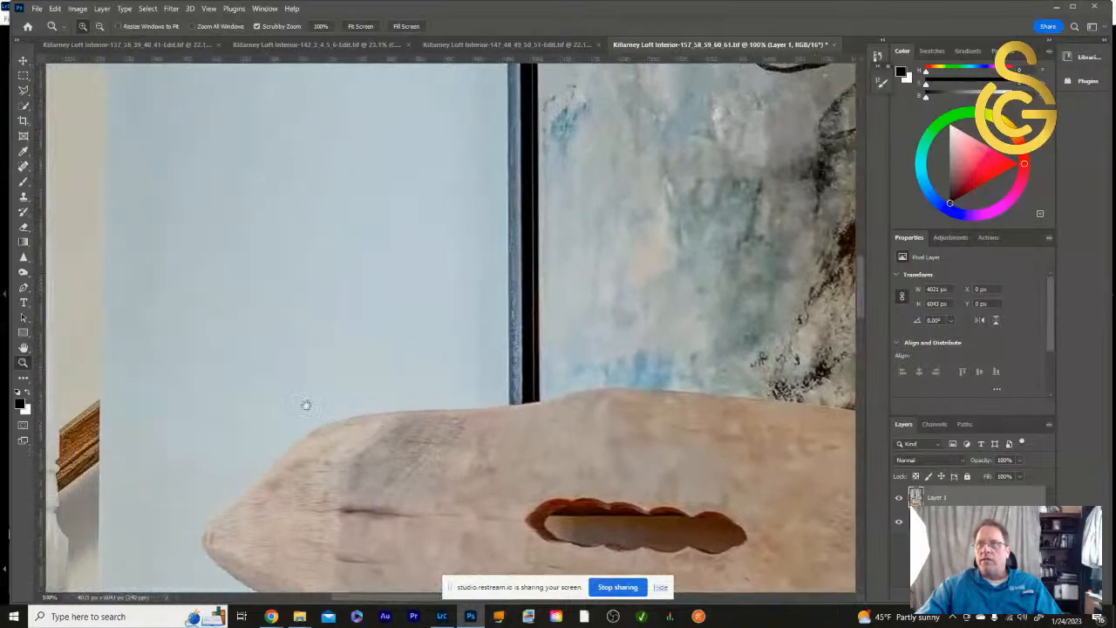
{"action": "left_click_drag", "start_coordinate": [305, 405], "coordinate": [517, 459]}
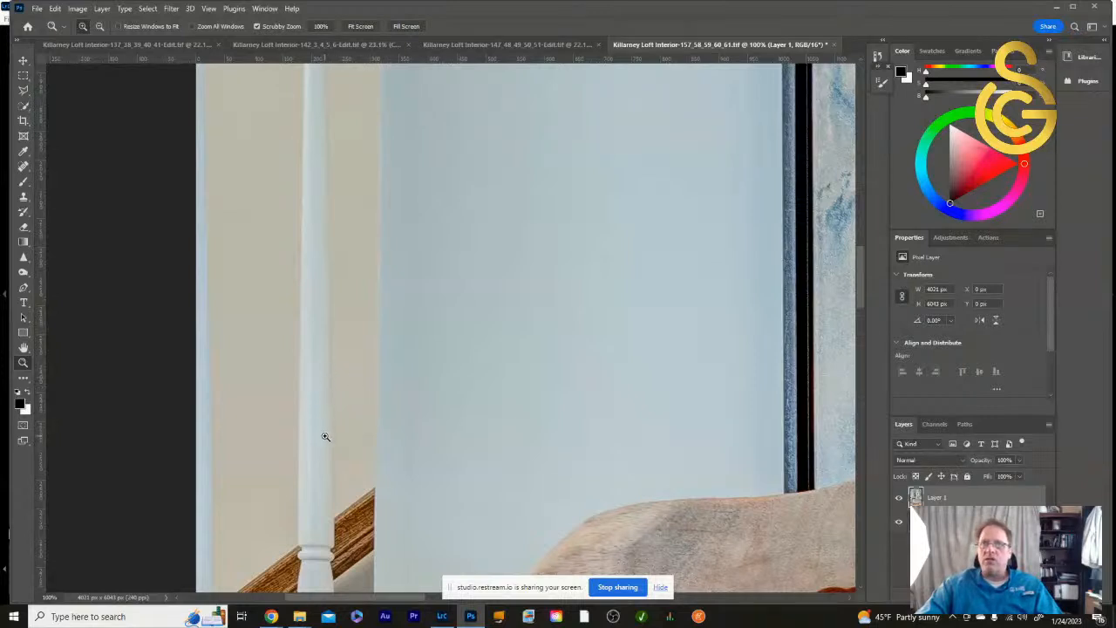
{"action": "left_click", "coordinate": [24, 76]}
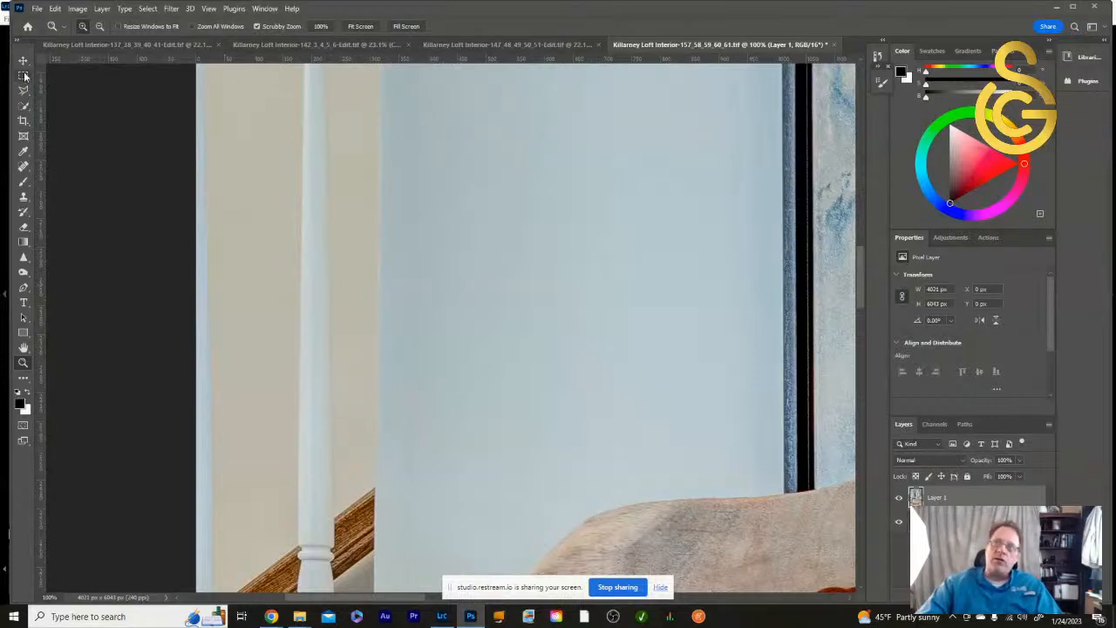
{"action": "left_click_drag", "start_coordinate": [324, 421], "coordinate": [346, 455]}
{"action": "right_click", "coordinate": [338, 443]}
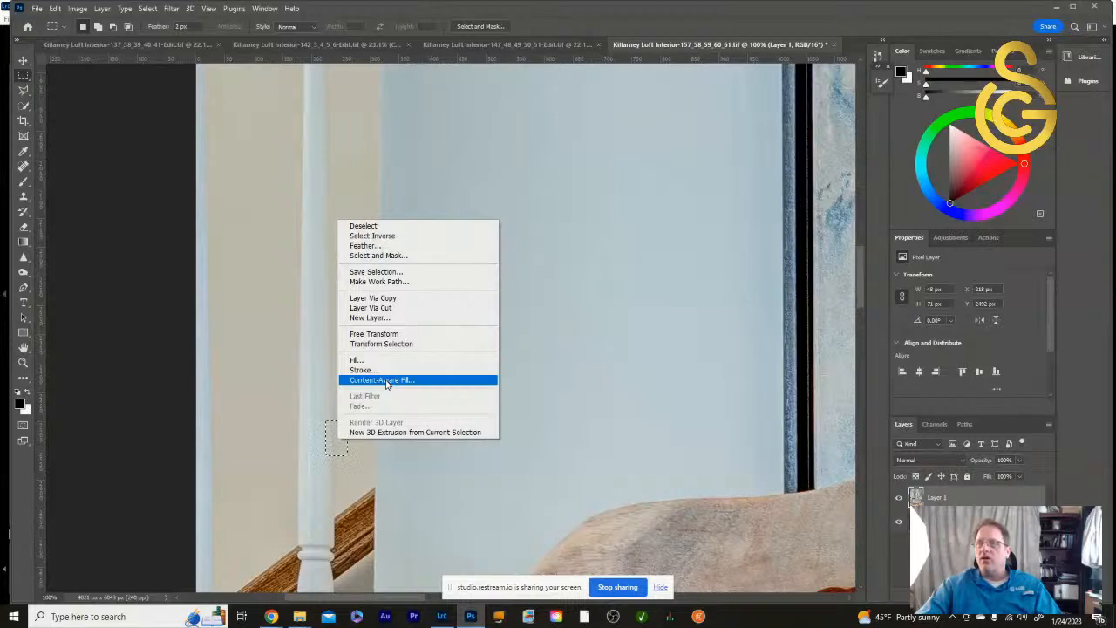
{"action": "left_click", "coordinate": [393, 301]}
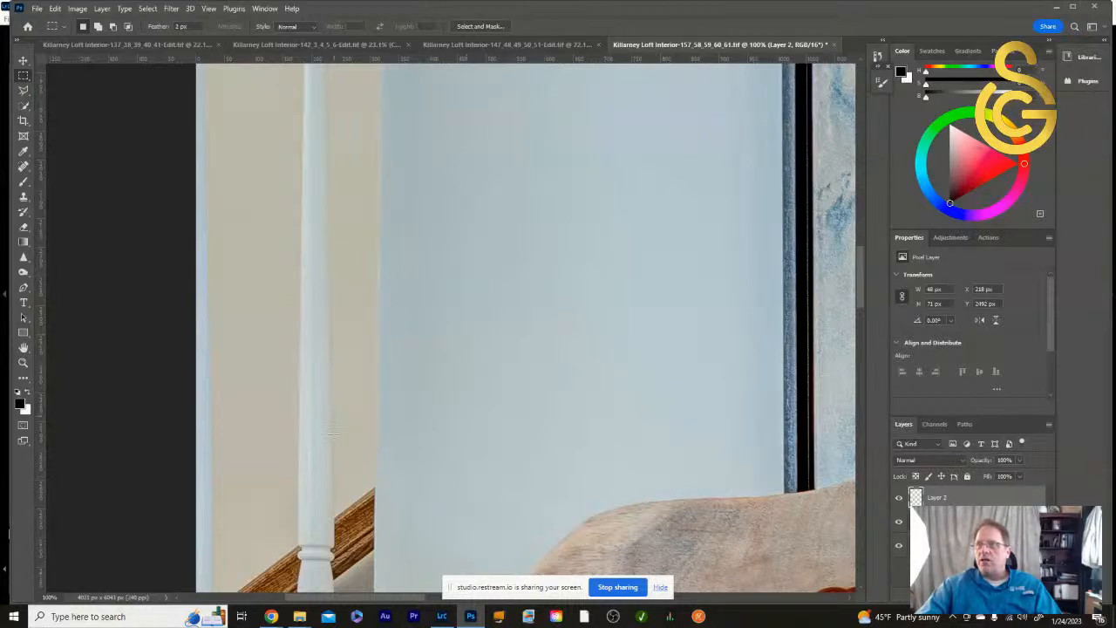
- Move the copied edge piece up onto the flawed stretch of the baluster's right edge and skew it horizontally about 5.6° to follow the edge
{"action": "left_click", "coordinate": [24, 63]}
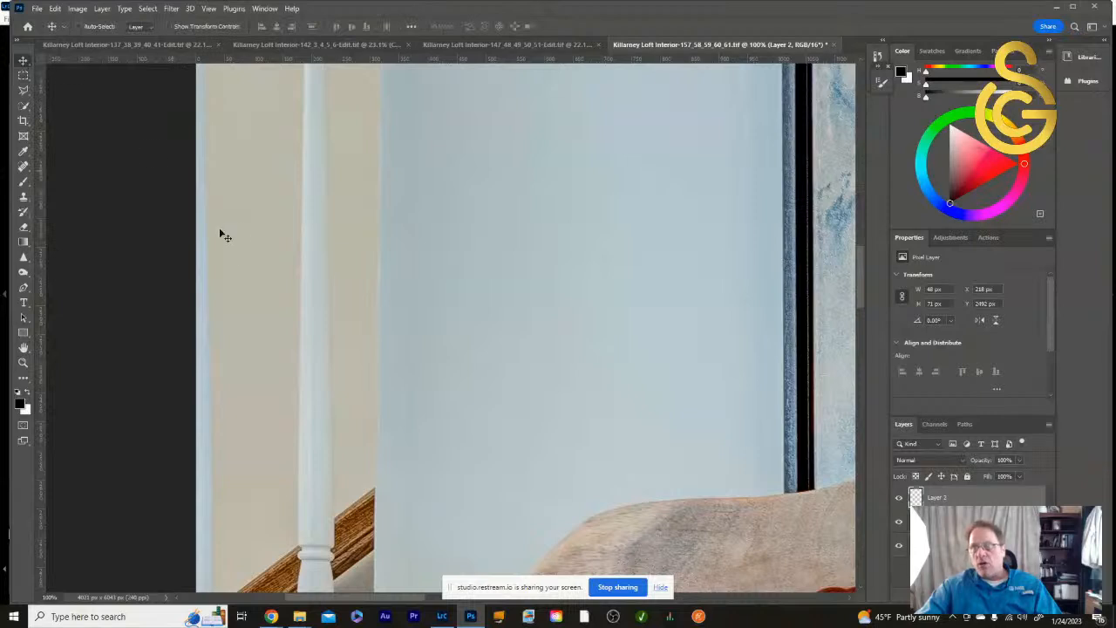
{"action": "left_click_drag", "start_coordinate": [337, 424], "coordinate": [338, 369]}
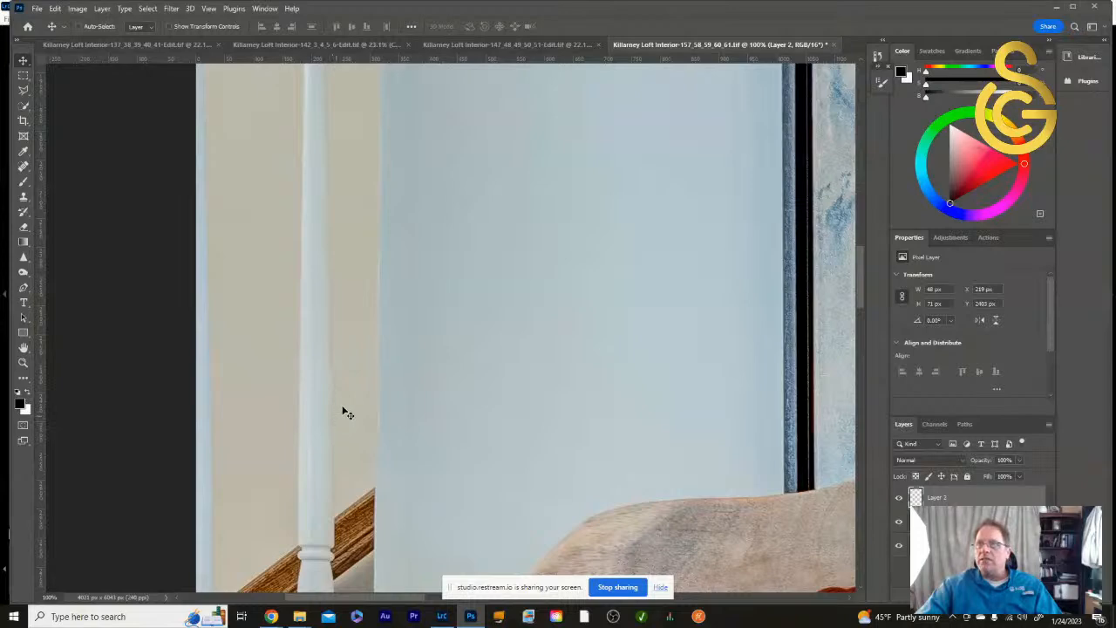
{"action": "left_click", "coordinate": [55, 9]}
{"action": "mouse_move", "coordinate": [142, 274]}
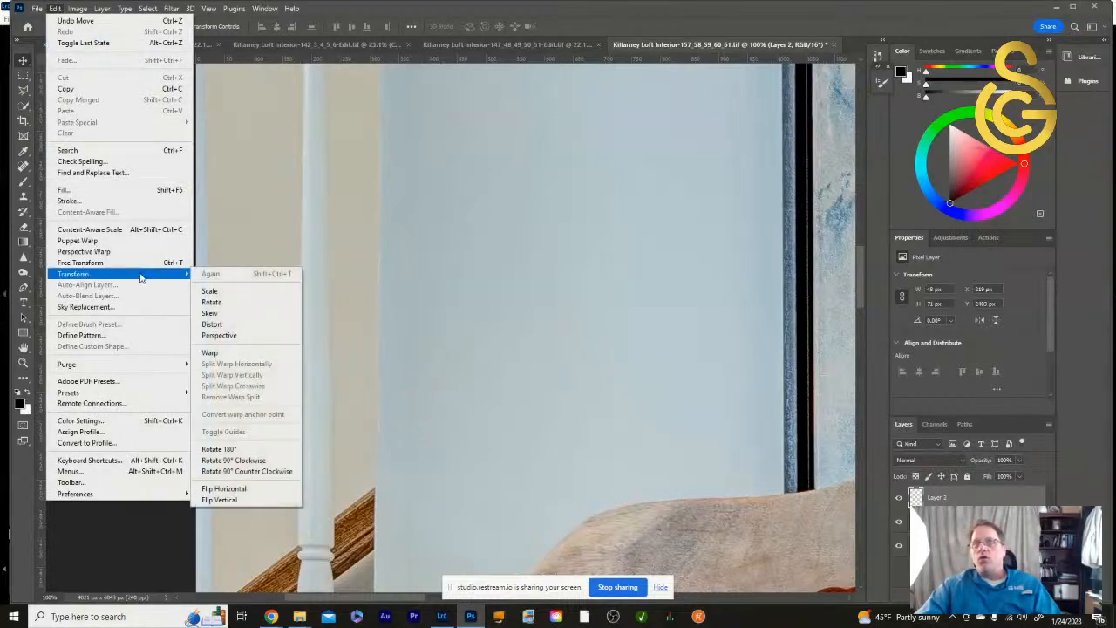
{"action": "left_click", "coordinate": [211, 312]}
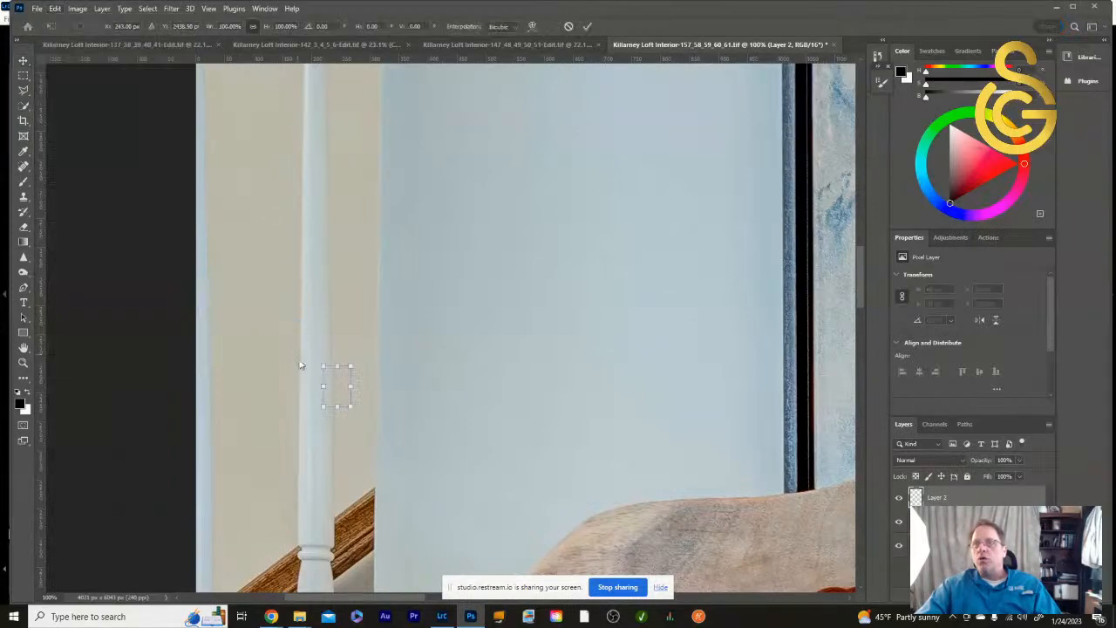
{"action": "left_click_drag", "start_coordinate": [323, 370], "coordinate": [346, 395]}
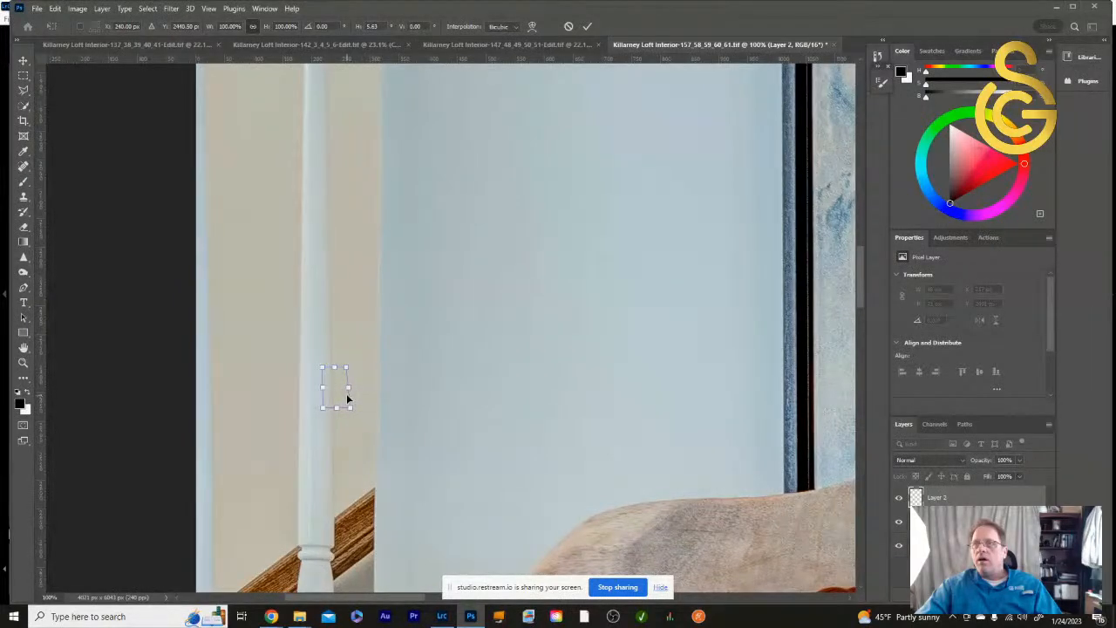
{"action": "key", "text": "Return"}
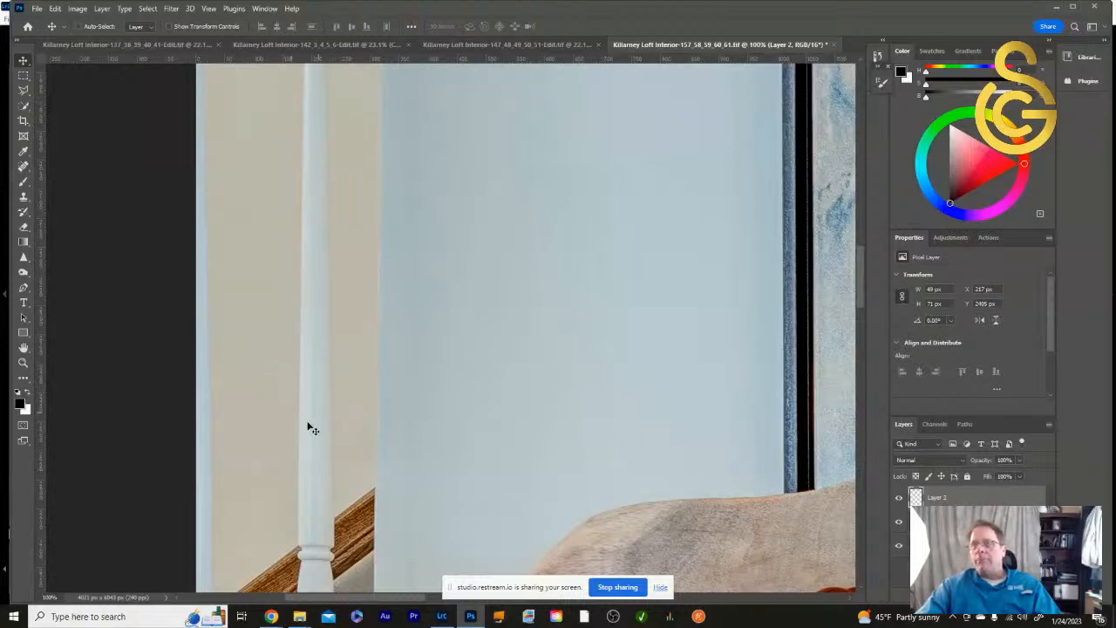
{"action": "mouse_move", "coordinate": [332, 416]}
{"action": "left_mouse_down"}
{"action": "mouse_move", "coordinate": [331, 401]}
{"action": "mouse_move", "coordinate": [344, 406]}
{"action": "mouse_move", "coordinate": [324, 424]}
{"action": "mouse_move", "coordinate": [332, 429]}
{"action": "mouse_move", "coordinate": [328, 416]}
{"action": "left_mouse_up"}
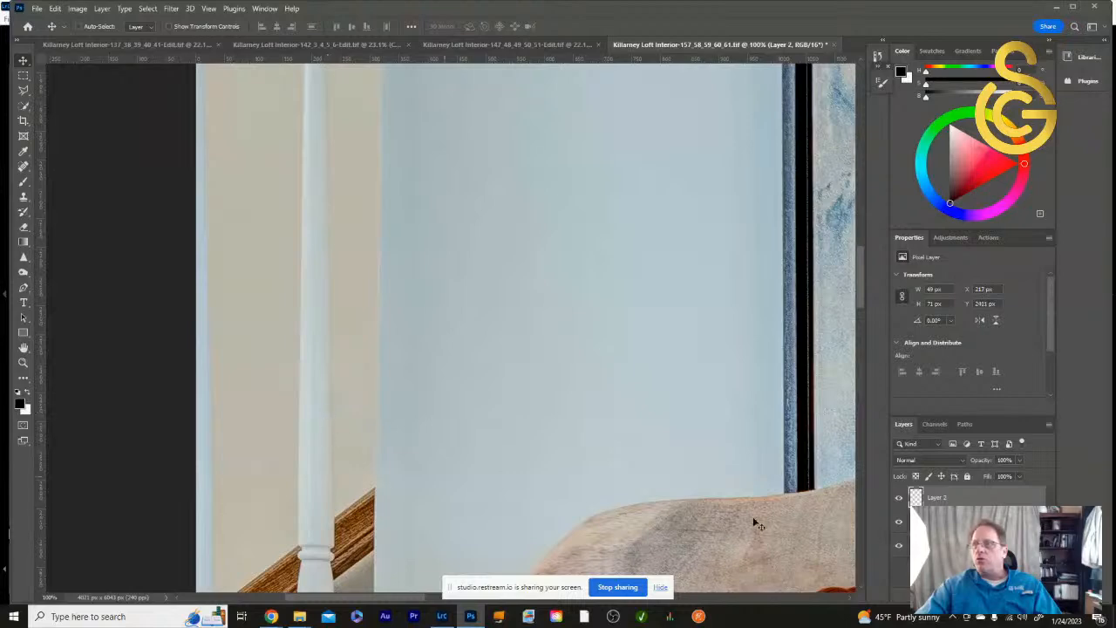
- Add a layer mask to the patch layer, invert it to black and ready the Brush with a white foreground
{"action": "left_click", "coordinate": [979, 597]}
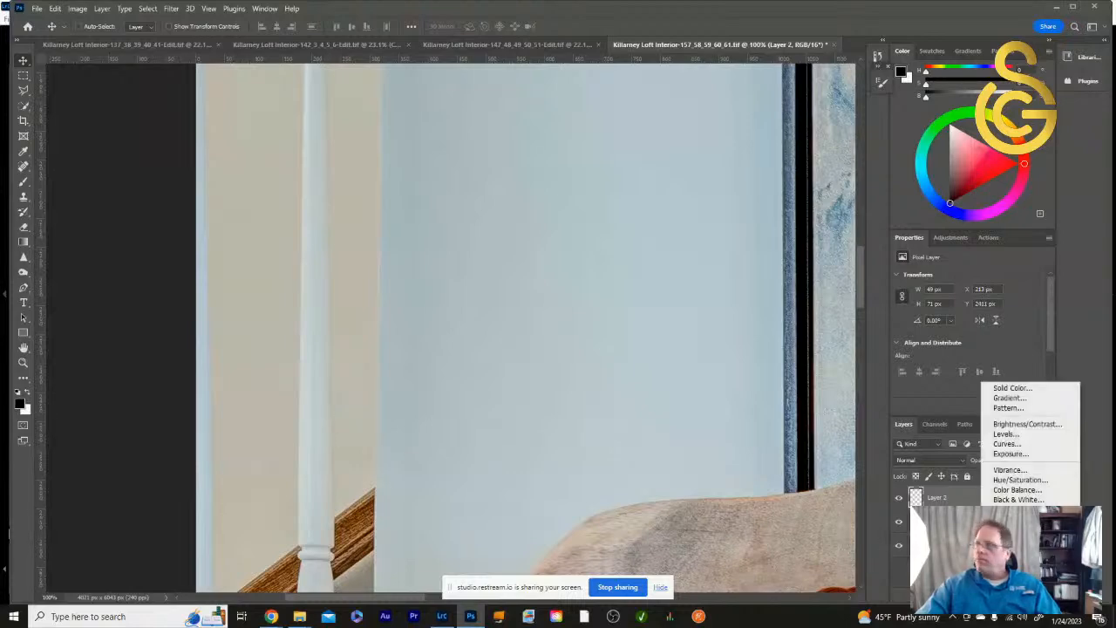
{"action": "key", "text": "Escape"}
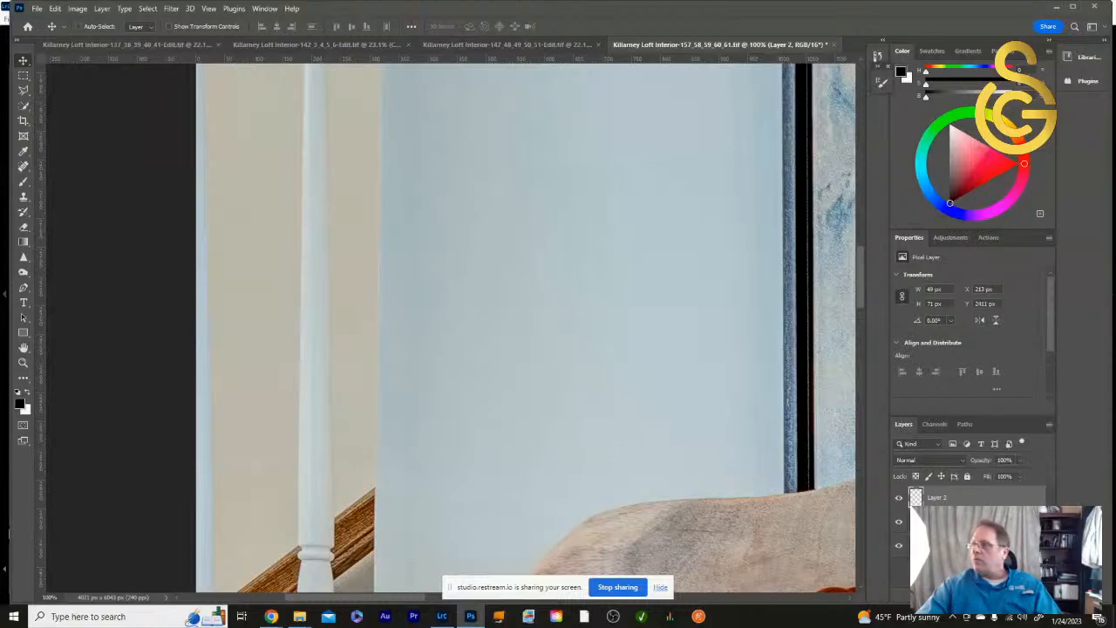
{"action": "left_click", "coordinate": [962, 596]}
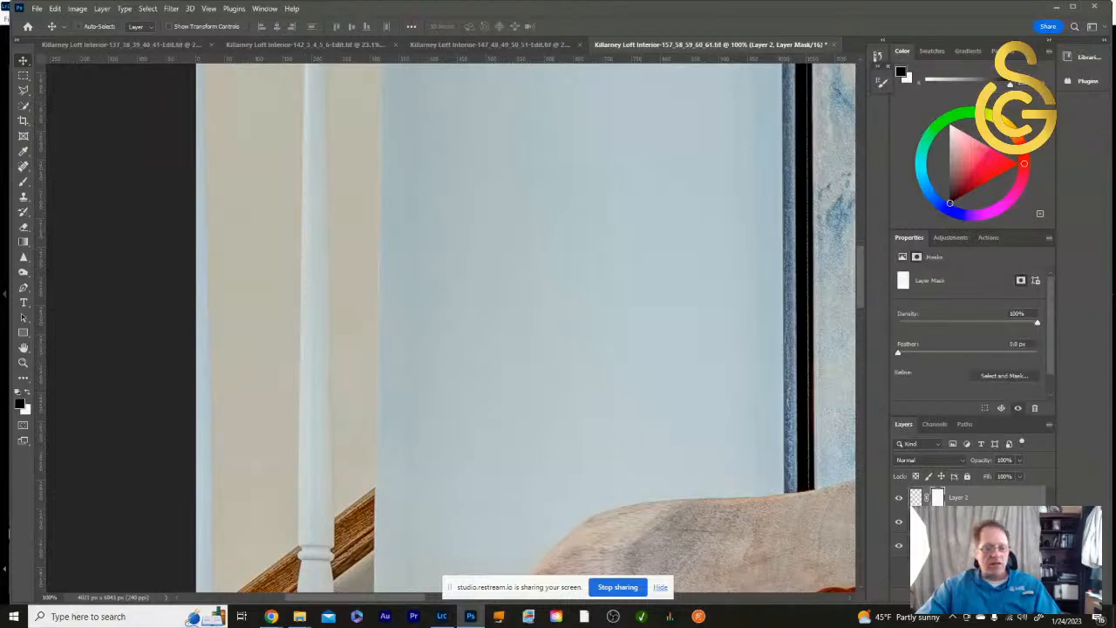
{"action": "key", "text": "ctrl+i"}
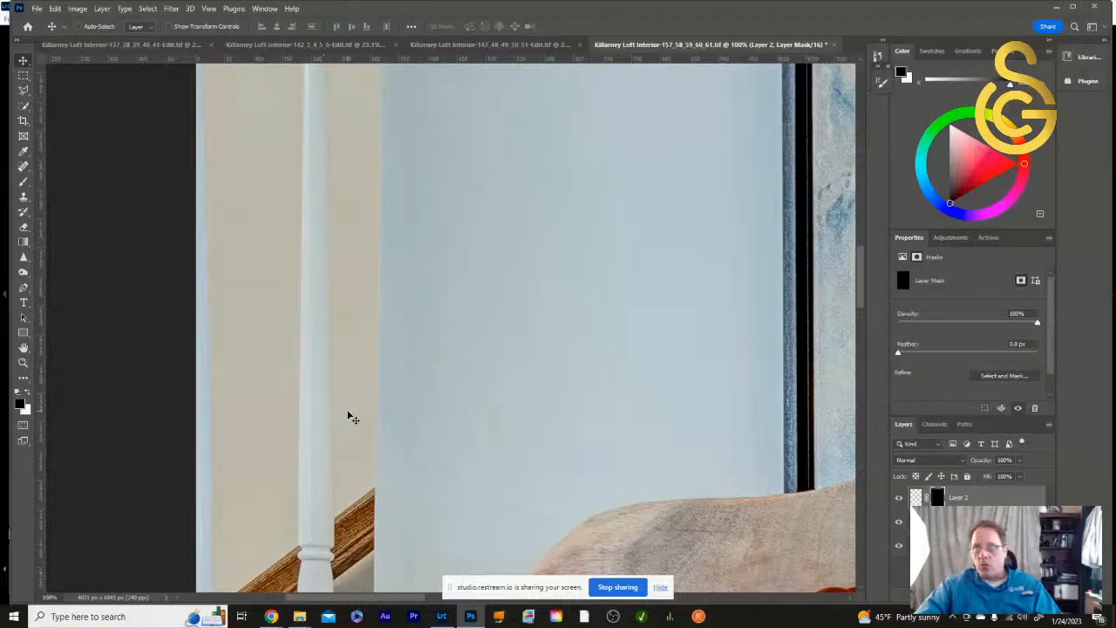
{"action": "left_click", "coordinate": [24, 182]}
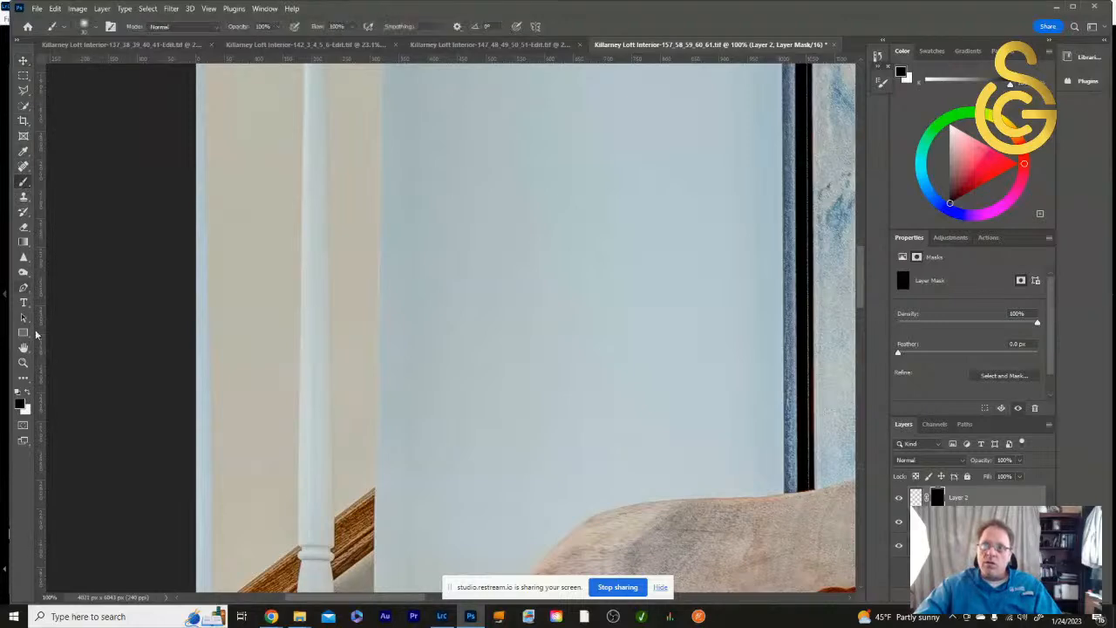
{"action": "left_click", "coordinate": [26, 394]}
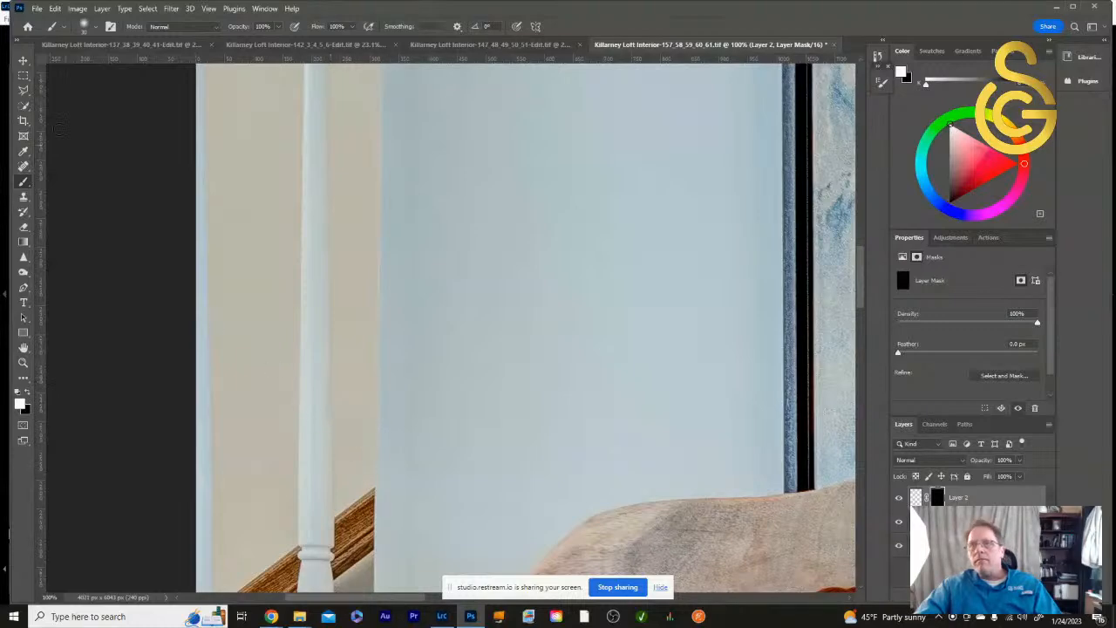
- Invert the patch's layer mask back to white and nudge the patch into line with the baluster's right edge
{"action": "left_click", "coordinate": [23, 62]}
{"action": "left_click_drag", "start_coordinate": [343, 408], "coordinate": [345, 415]}
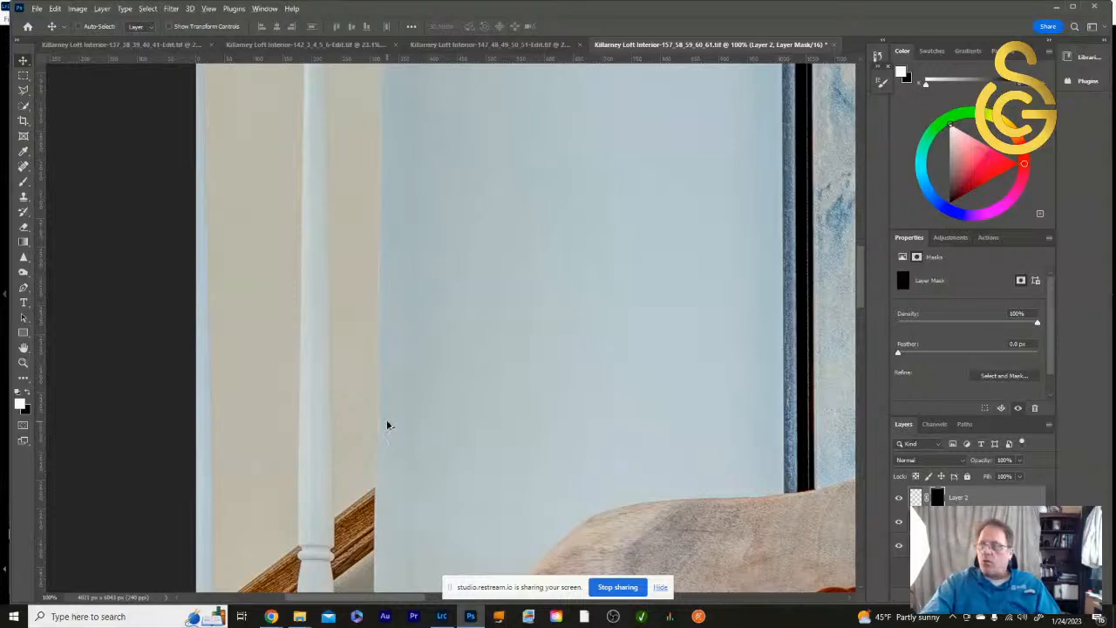
{"action": "key", "text": "ctrl+i"}
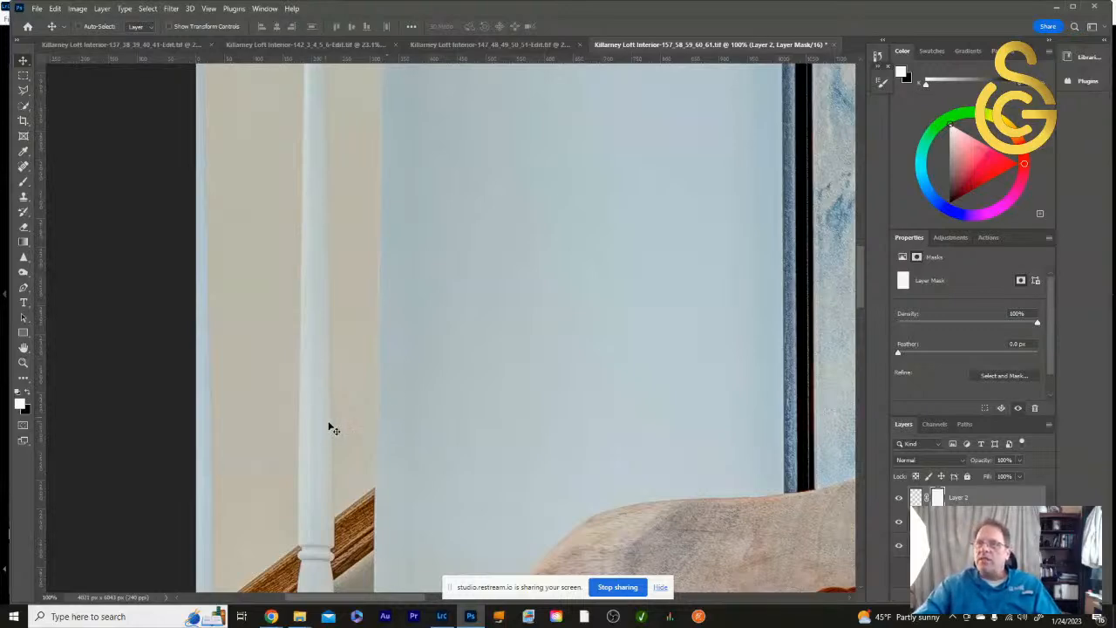
{"action": "left_click_drag", "start_coordinate": [331, 427], "coordinate": [335, 426]}
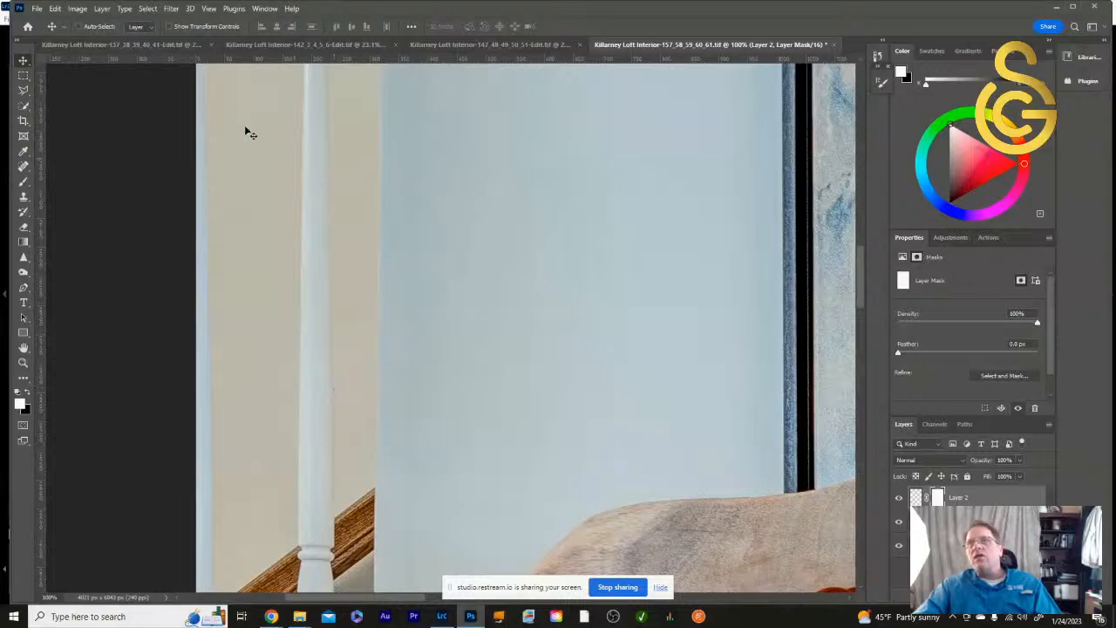
- Skew the patch horizontally about 3.2° and nudge it slightly to align with the baluster's right edge
{"action": "left_click", "coordinate": [54, 8]}
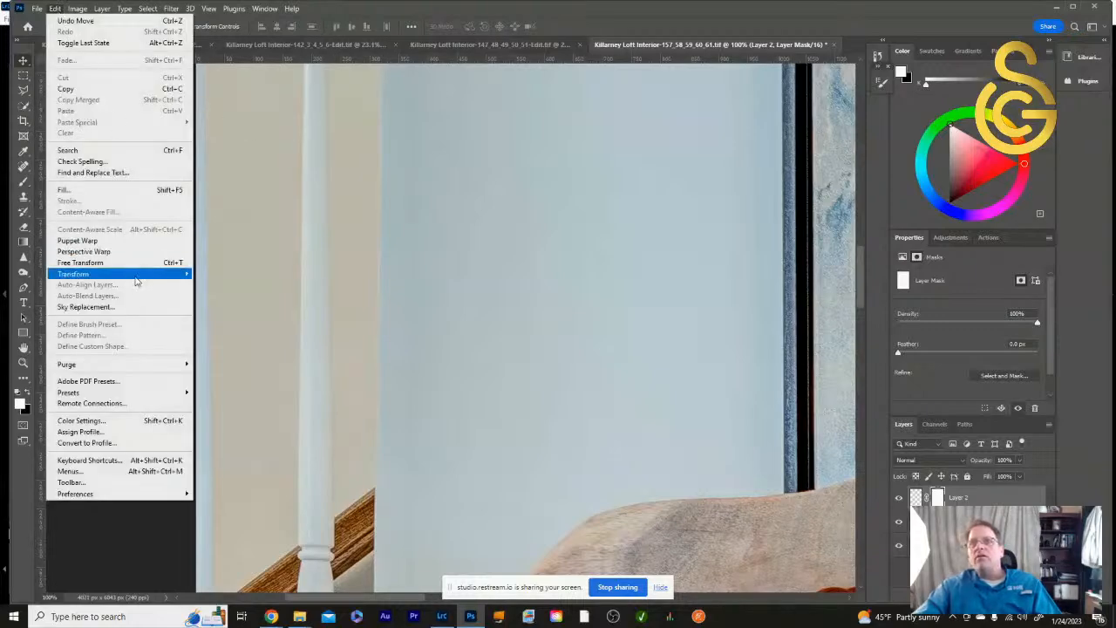
{"action": "mouse_move", "coordinate": [137, 276]}
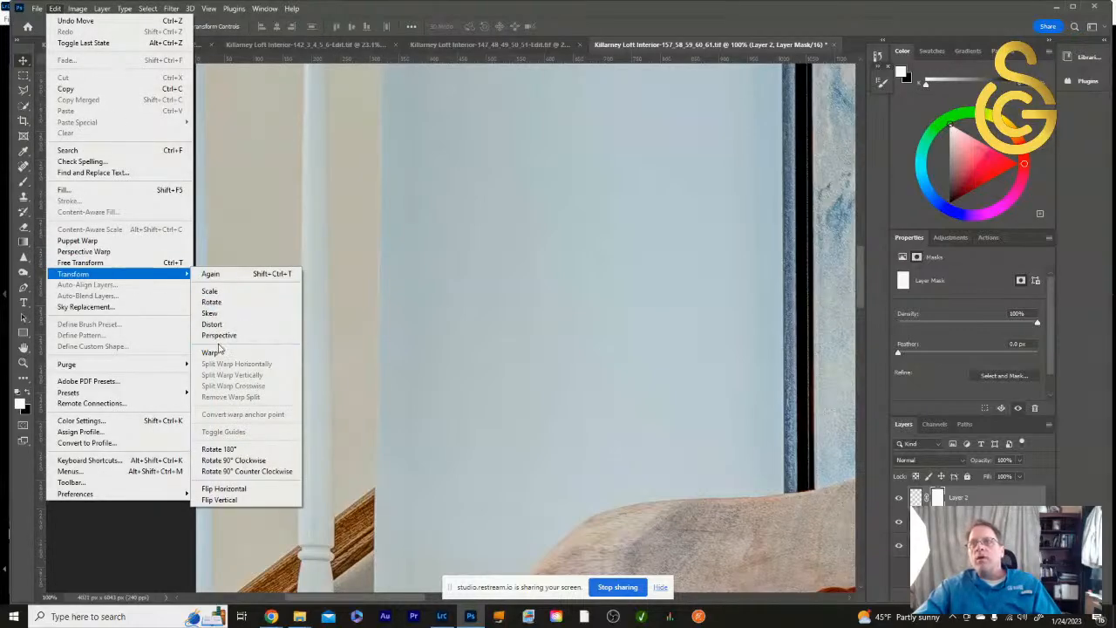
{"action": "left_click", "coordinate": [226, 316]}
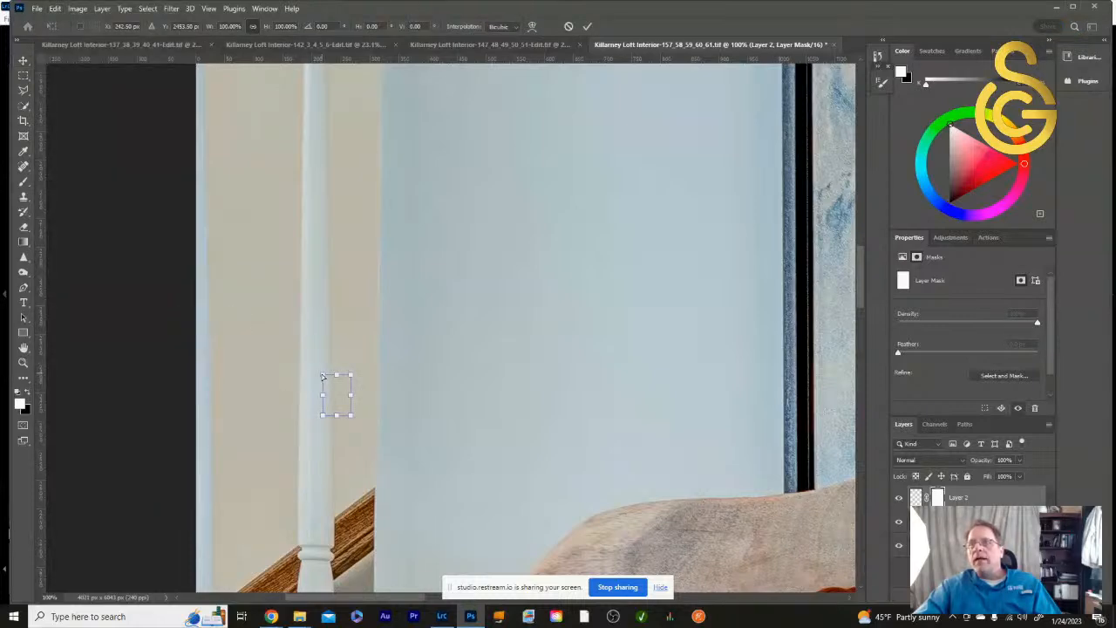
{"action": "left_click_drag", "start_coordinate": [321, 377], "coordinate": [321, 377]}
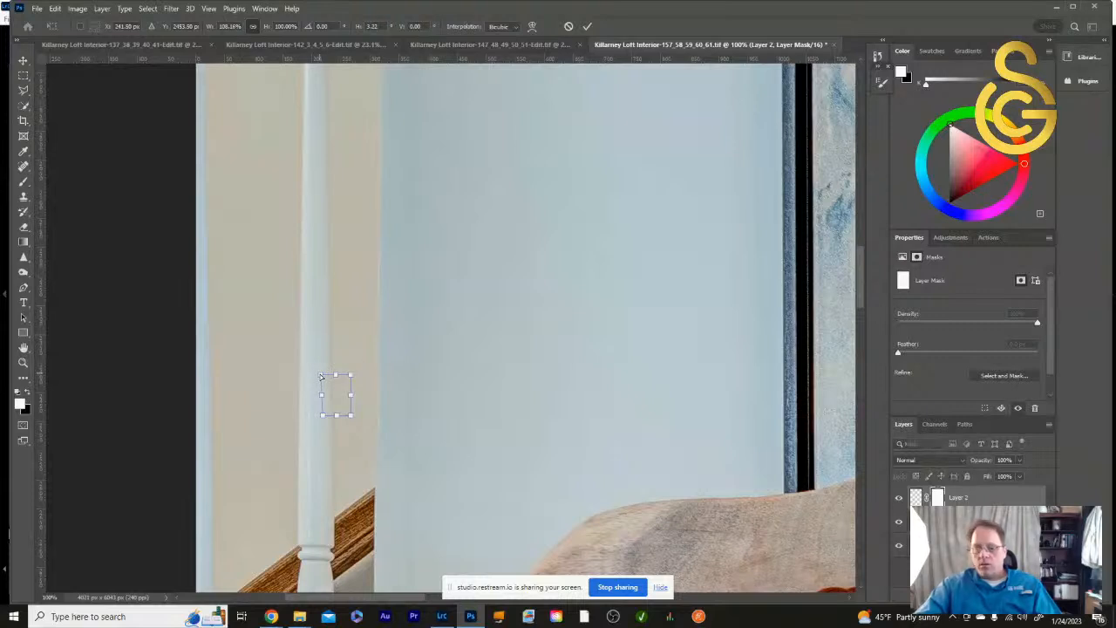
{"action": "key", "text": "Return"}
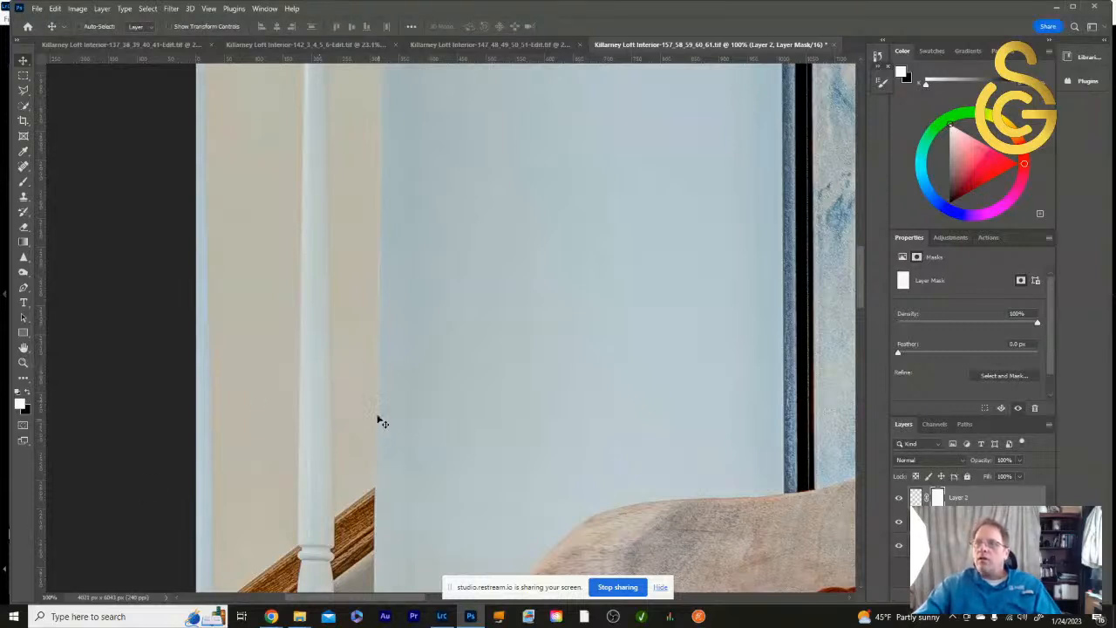
{"action": "left_click_drag", "start_coordinate": [340, 400], "coordinate": [340, 396]}
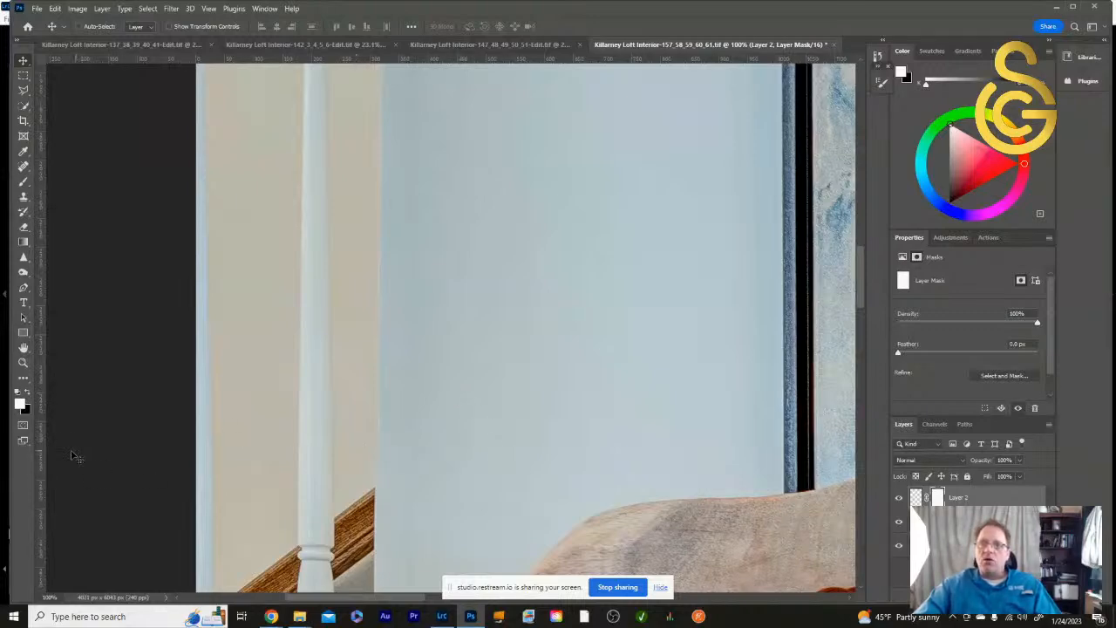
- Ready the Brush with a black foreground, compare the baluster with the patch layer hidden and shown, and view the whole photo
{"action": "left_click", "coordinate": [18, 395]}
{"action": "left_click", "coordinate": [24, 183]}
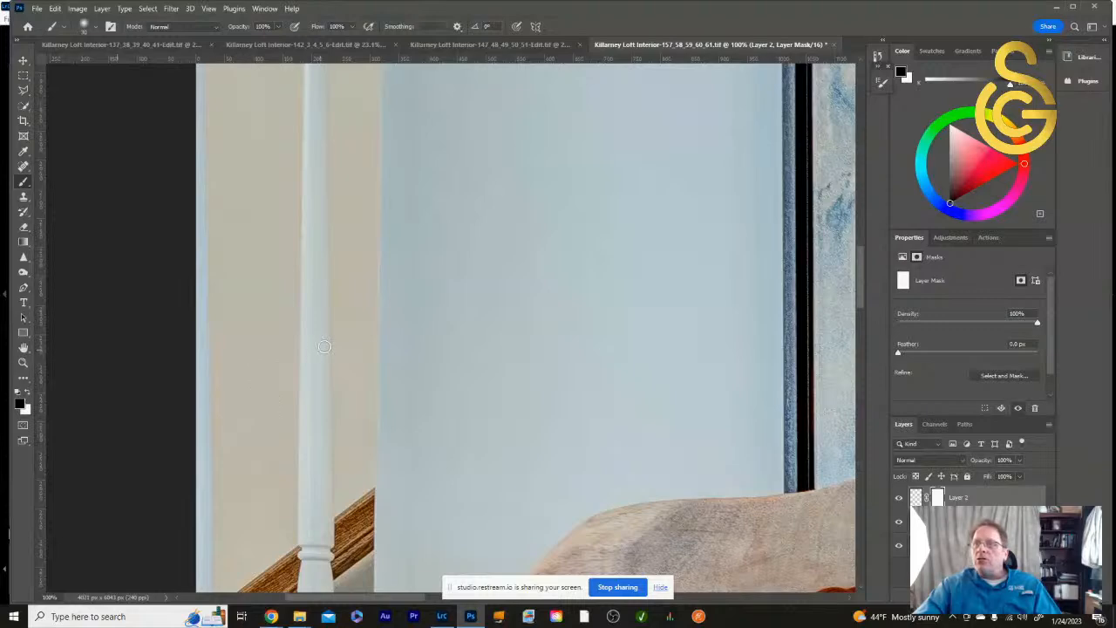
{"action": "left_click", "coordinate": [898, 499]}
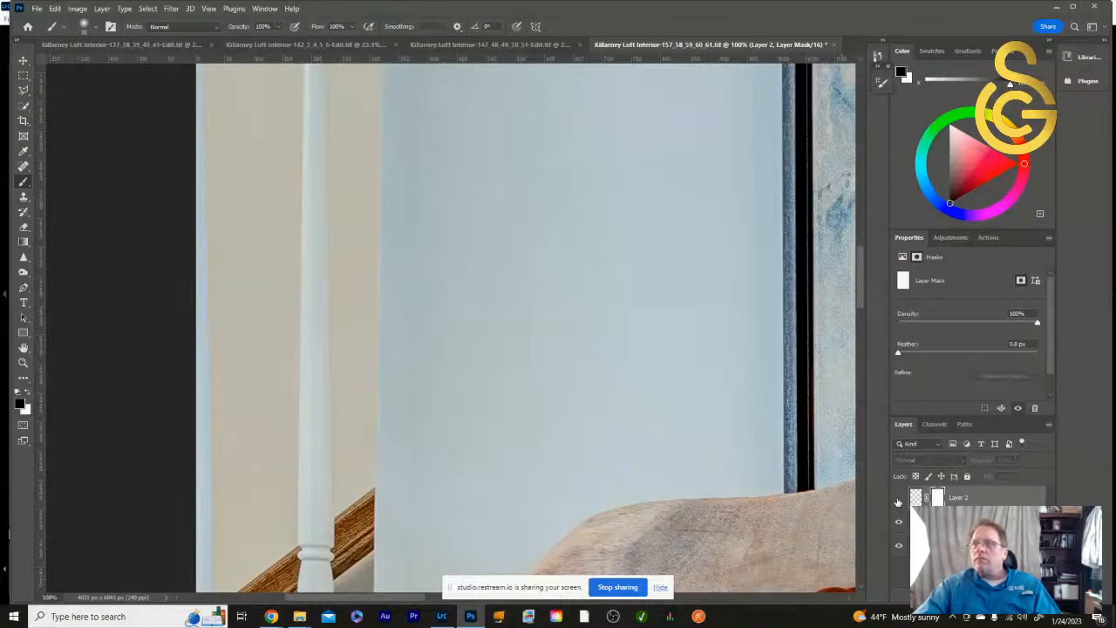
{"action": "left_click", "coordinate": [898, 499]}
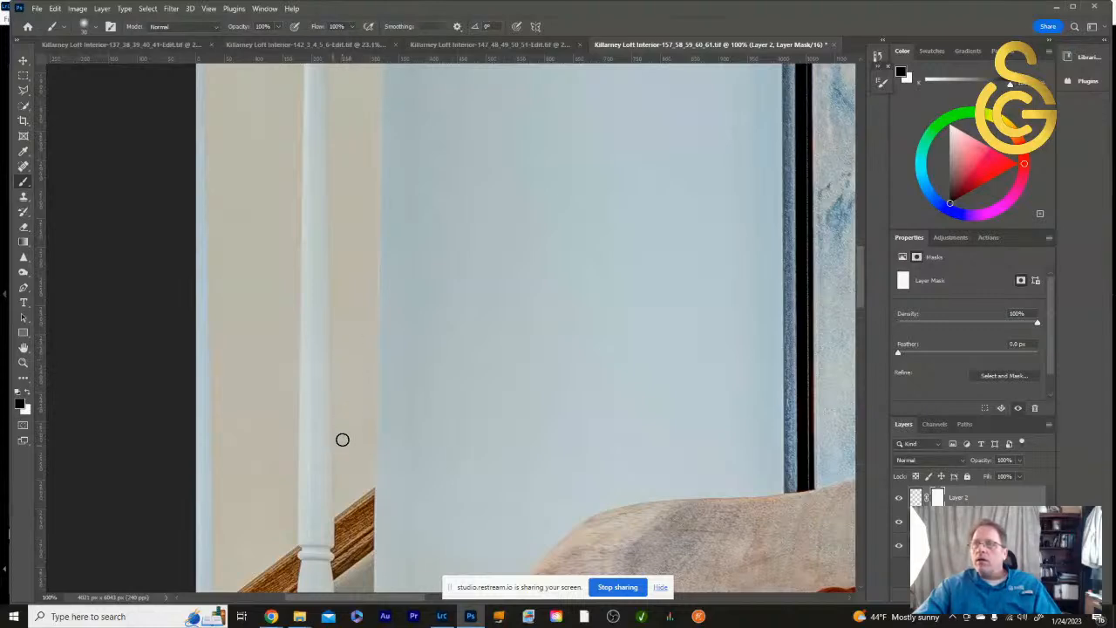
{"action": "double_click", "coordinate": [23, 349]}
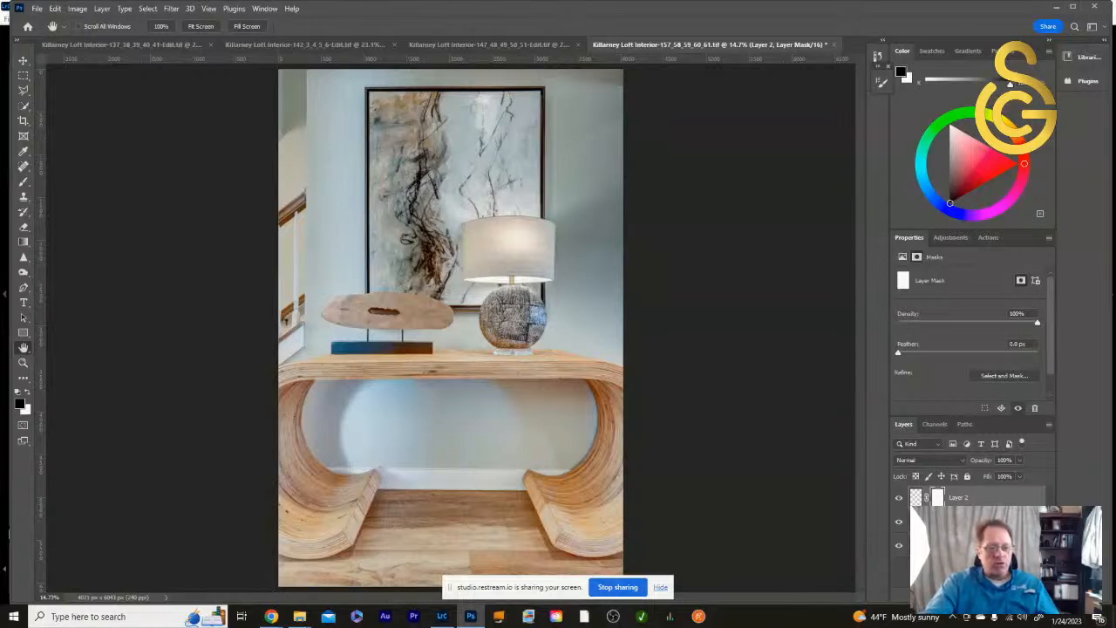
- Stamp all visible layers into a new top layer and check it with the layers beneath temporarily hidden
{"action": "key", "text": "ctrl+shift+alt+e"}
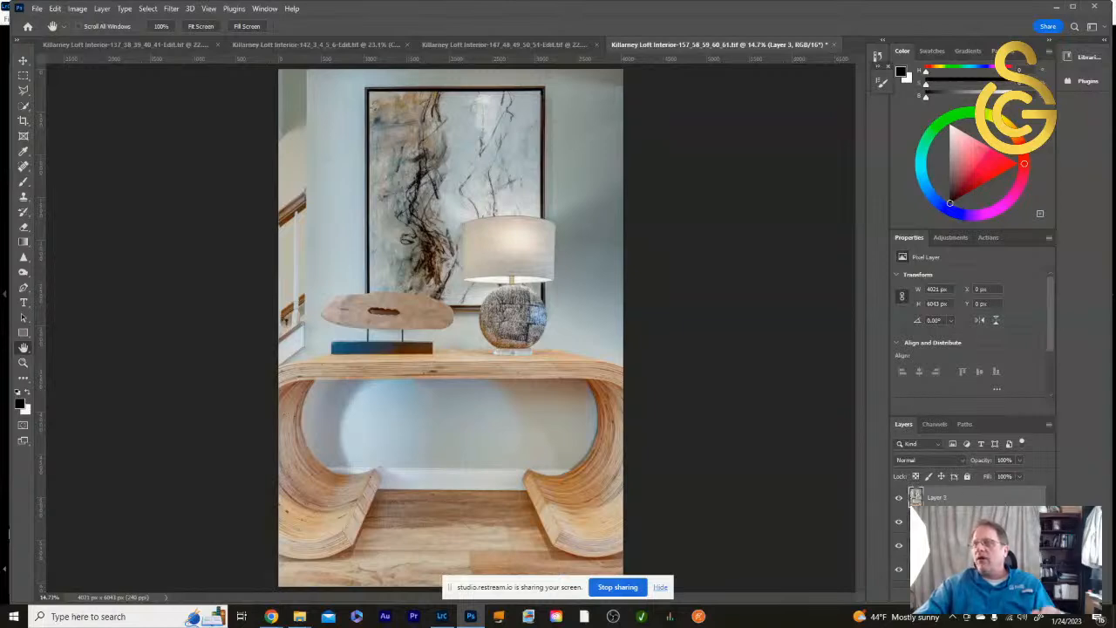
{"action": "left_click", "coordinate": [900, 545]}
{"action": "left_click", "coordinate": [900, 570]}
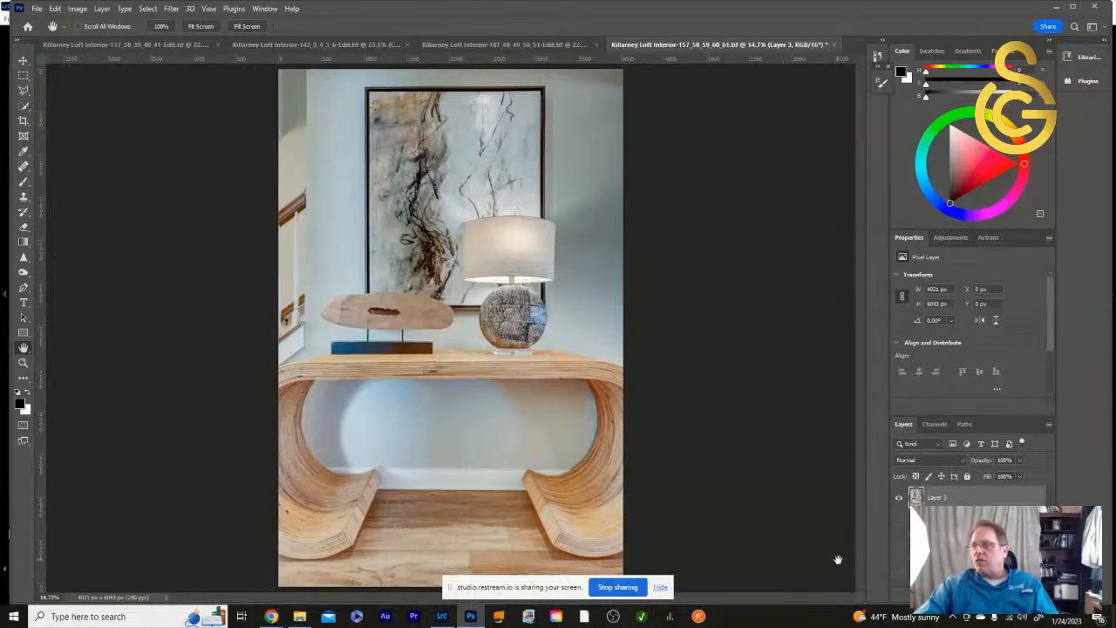
{"action": "left_click", "coordinate": [900, 570]}
{"action": "left_click", "coordinate": [899, 545]}
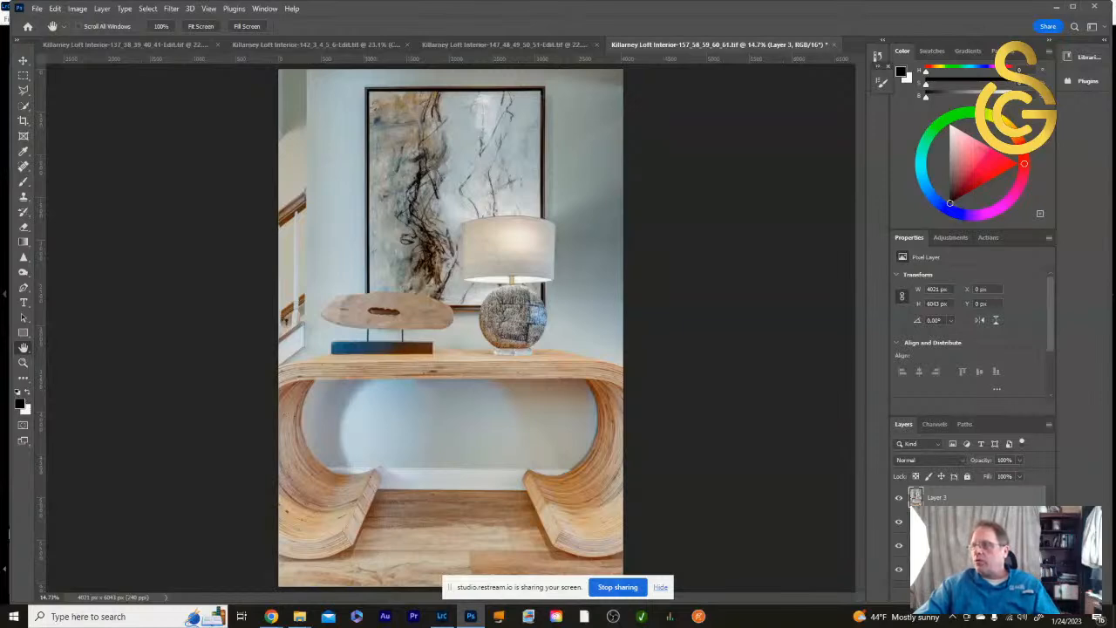
- Add a Hue/Saturation adjustment layer clipped to the merged top layer
{"action": "left_click", "coordinate": [977, 596]}
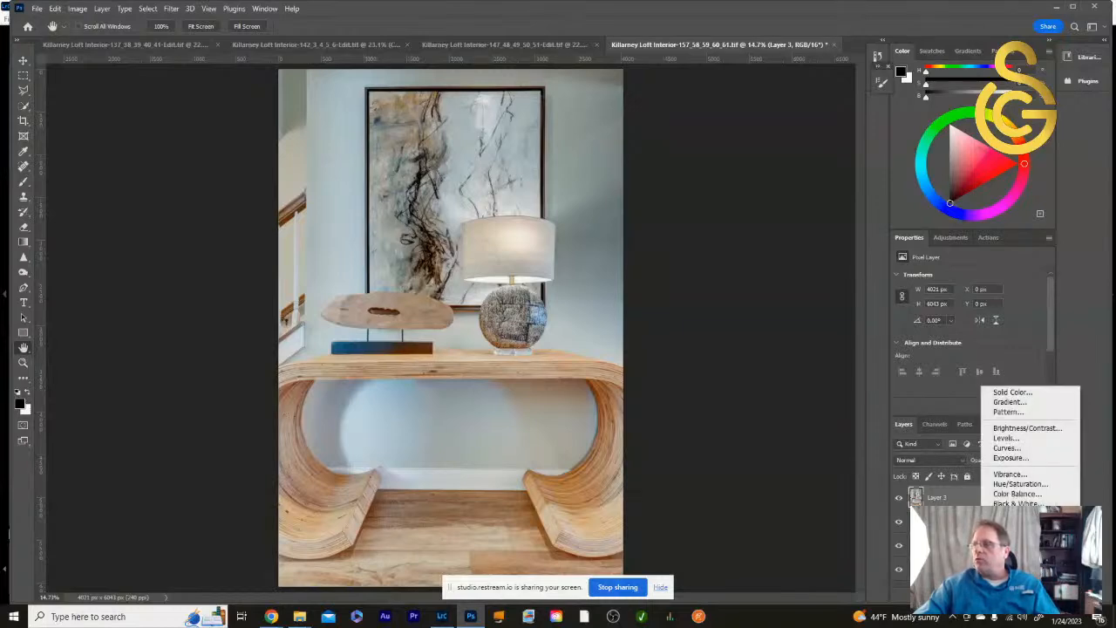
{"action": "left_click", "coordinate": [1017, 484]}
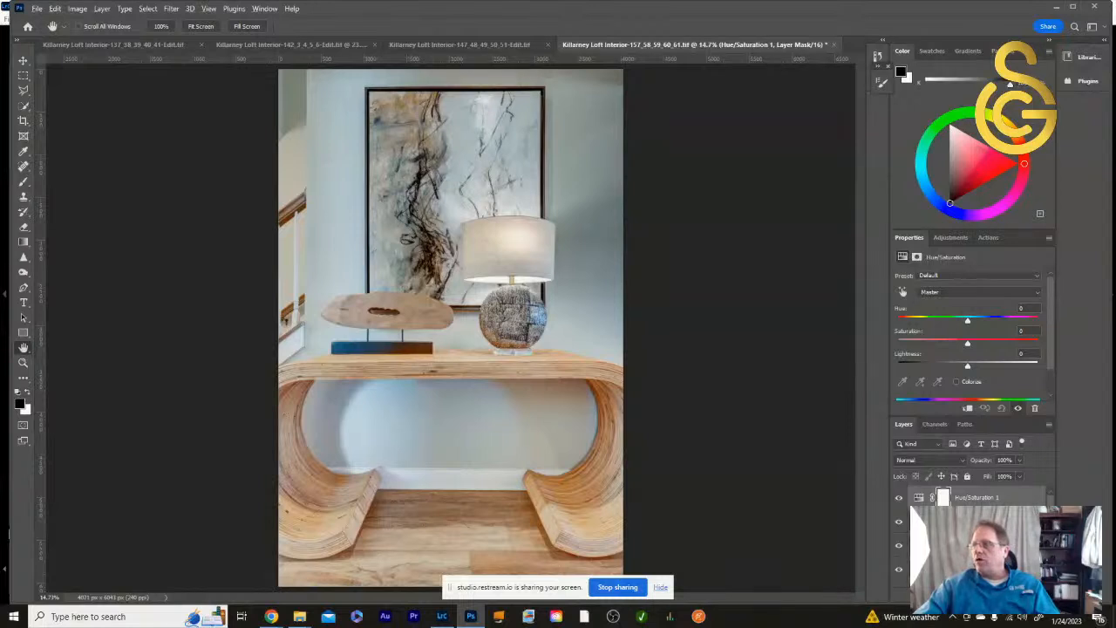
{"action": "left_click", "coordinate": [1014, 508], "text": "alt"}
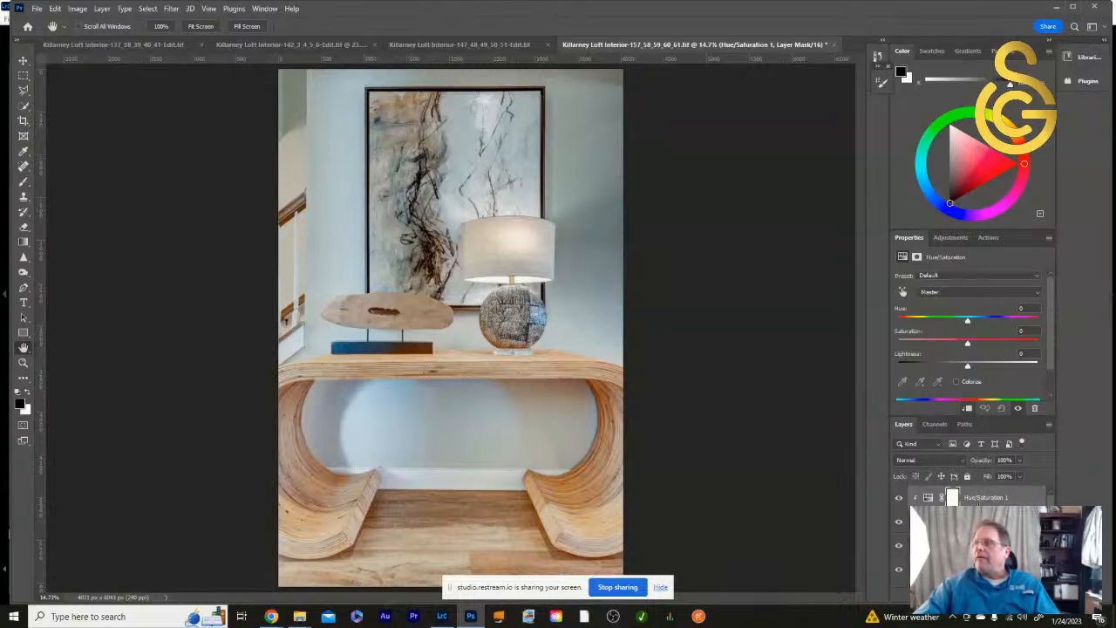
- Raise the saturation of the Magentas to +100 in the Hue/Saturation adjustment to expose magenta color casts
{"action": "left_click", "coordinate": [975, 294]}
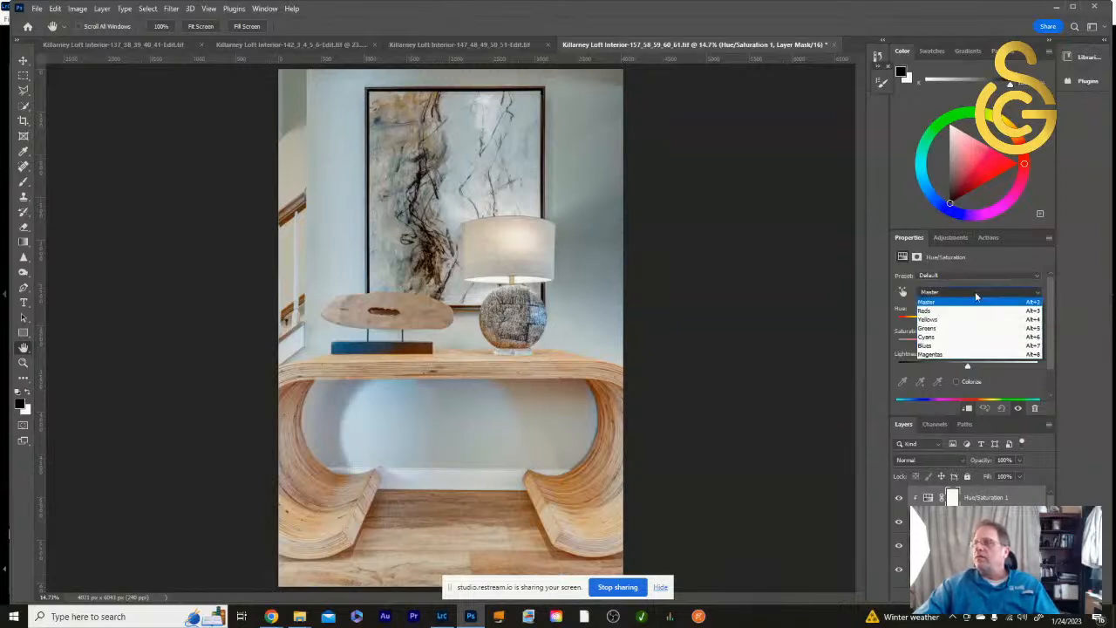
{"action": "left_click", "coordinate": [957, 355]}
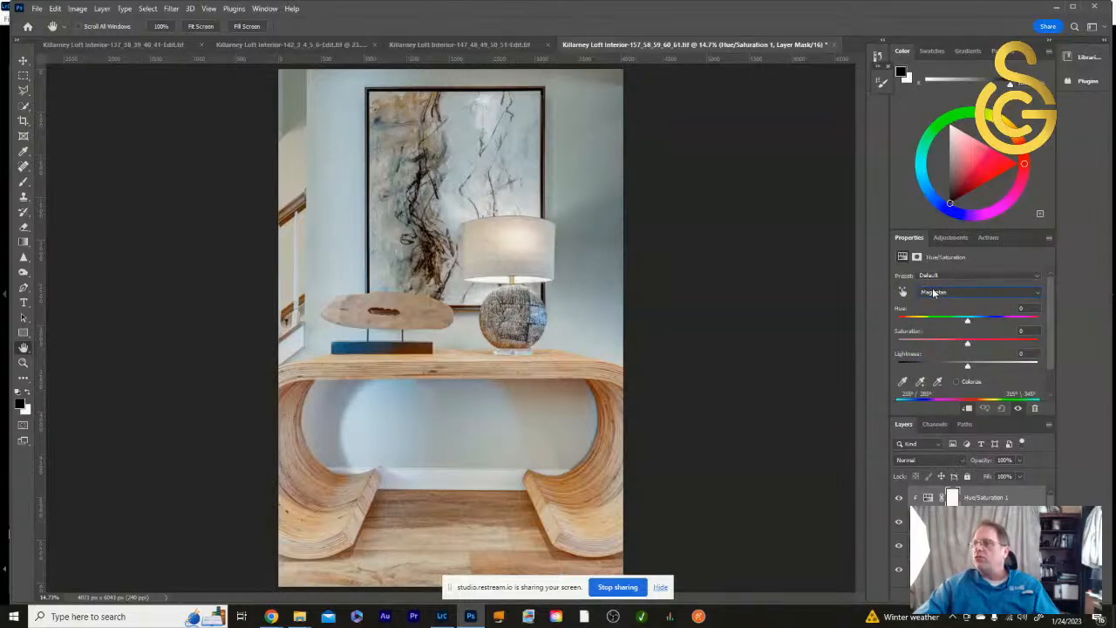
{"action": "left_click_drag", "start_coordinate": [967, 346], "coordinate": [1069, 363]}
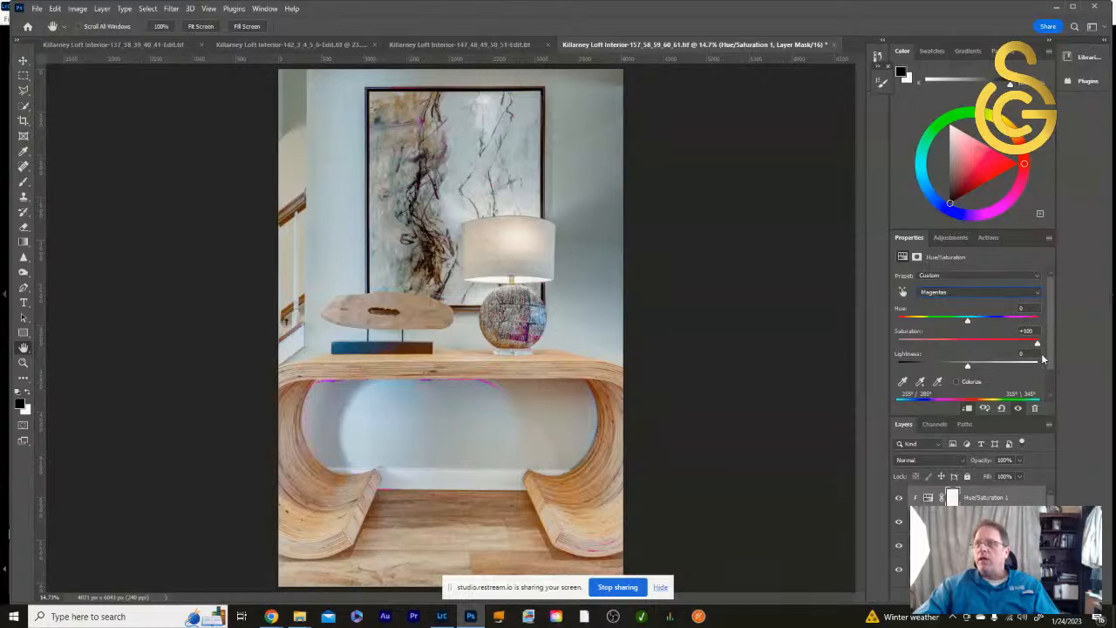
- Set the saturation of the Magentas to -100 and of the Blues to -29 in the Hue/Saturation adjustment
{"action": "left_click_drag", "start_coordinate": [1033, 359], "coordinate": [903, 365]}
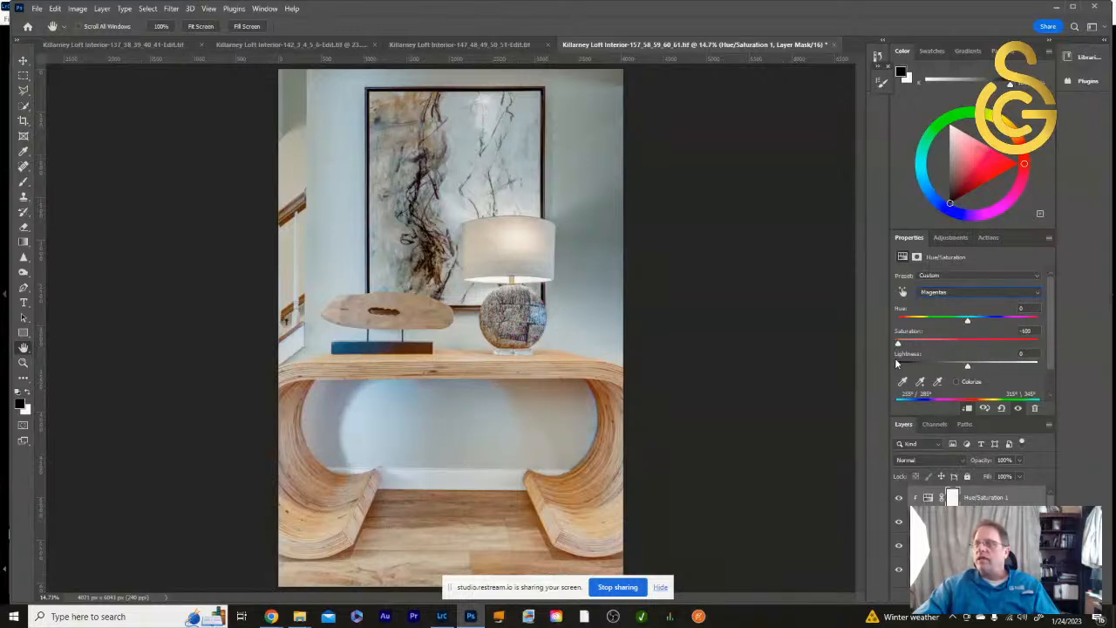
{"action": "left_click", "coordinate": [998, 294]}
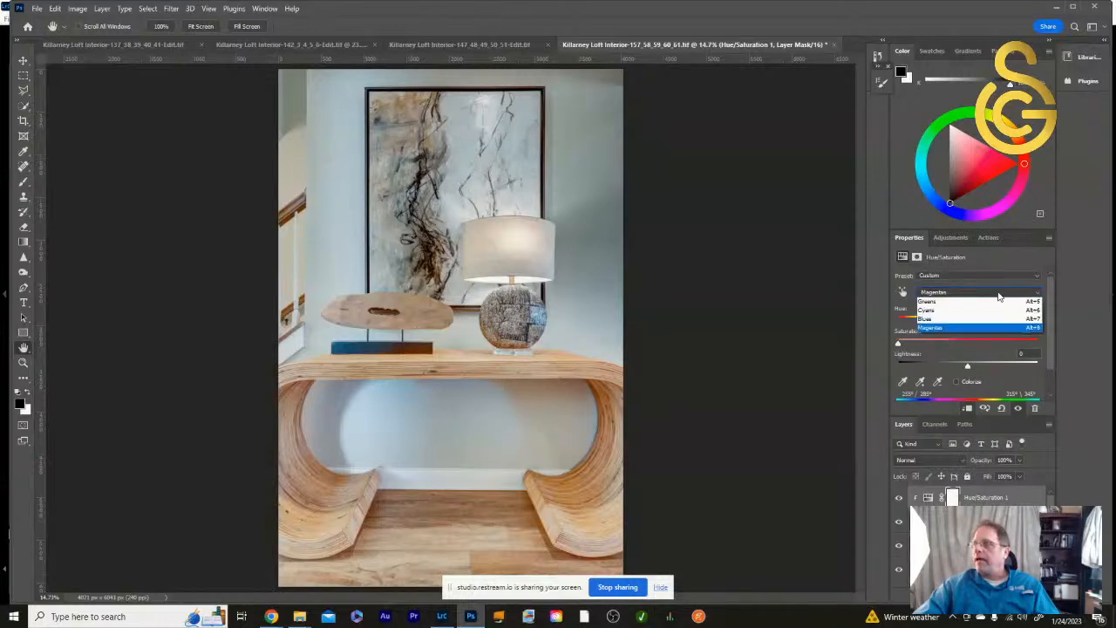
{"action": "left_click", "coordinate": [1004, 347]}
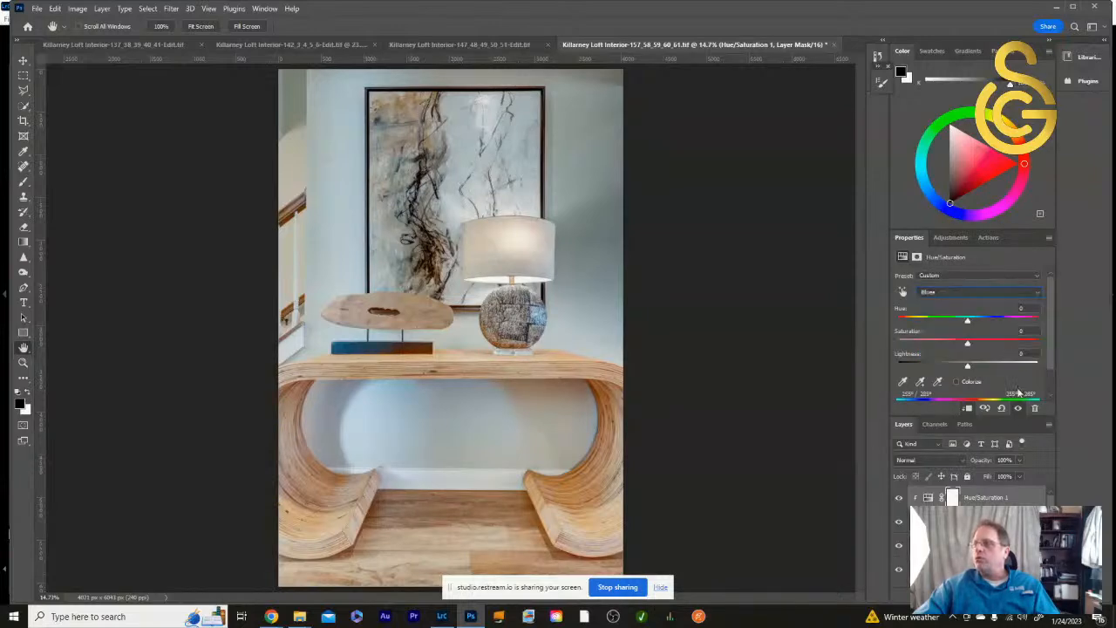
{"action": "left_click_drag", "start_coordinate": [968, 346], "coordinate": [920, 355]}
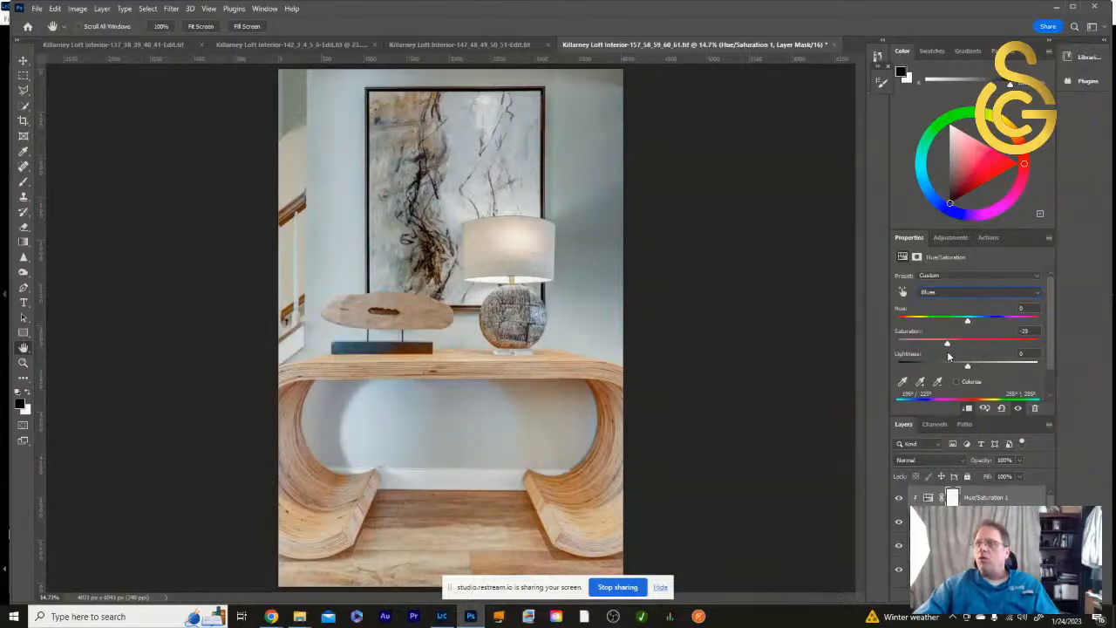
- Lower the saturation of the Cyans moderately in the Hue/Saturation adjustment
{"action": "left_click", "coordinate": [989, 292]}
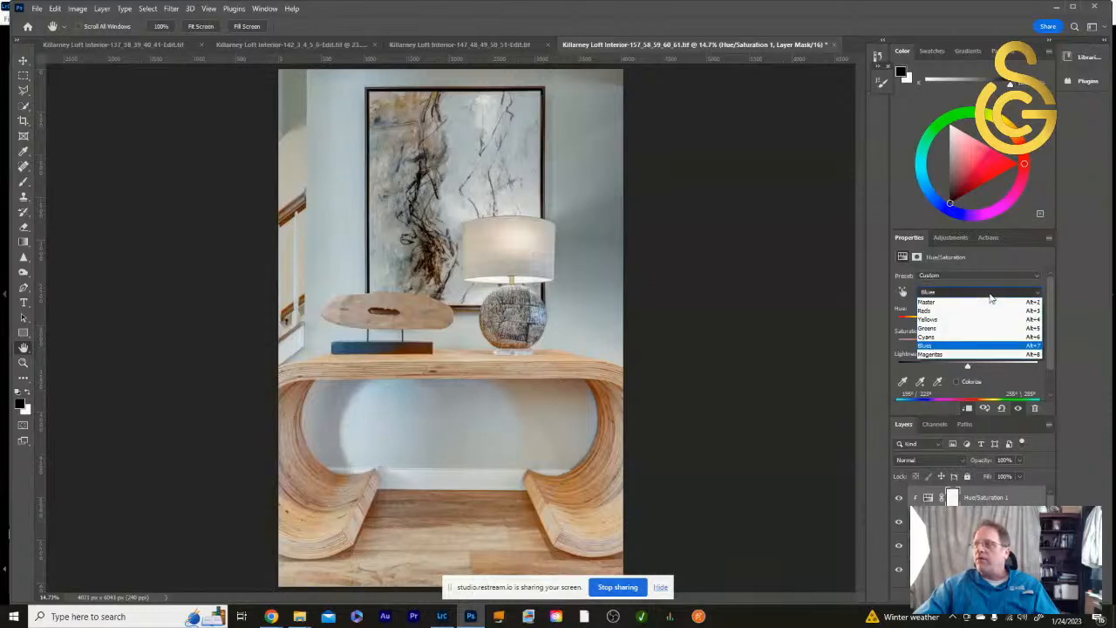
{"action": "left_click", "coordinate": [988, 339]}
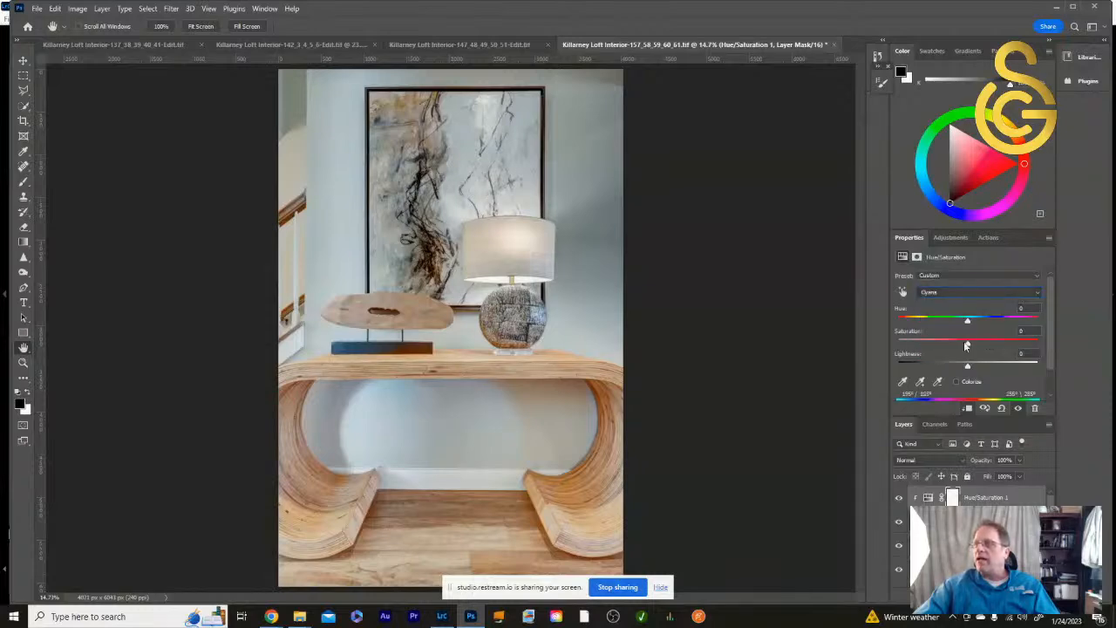
{"action": "left_click_drag", "start_coordinate": [970, 343], "coordinate": [939, 359]}
- Raise the saturation of the Greens to +100 to expose green casts, and fully desaturate them
{"action": "left_click", "coordinate": [979, 293]}
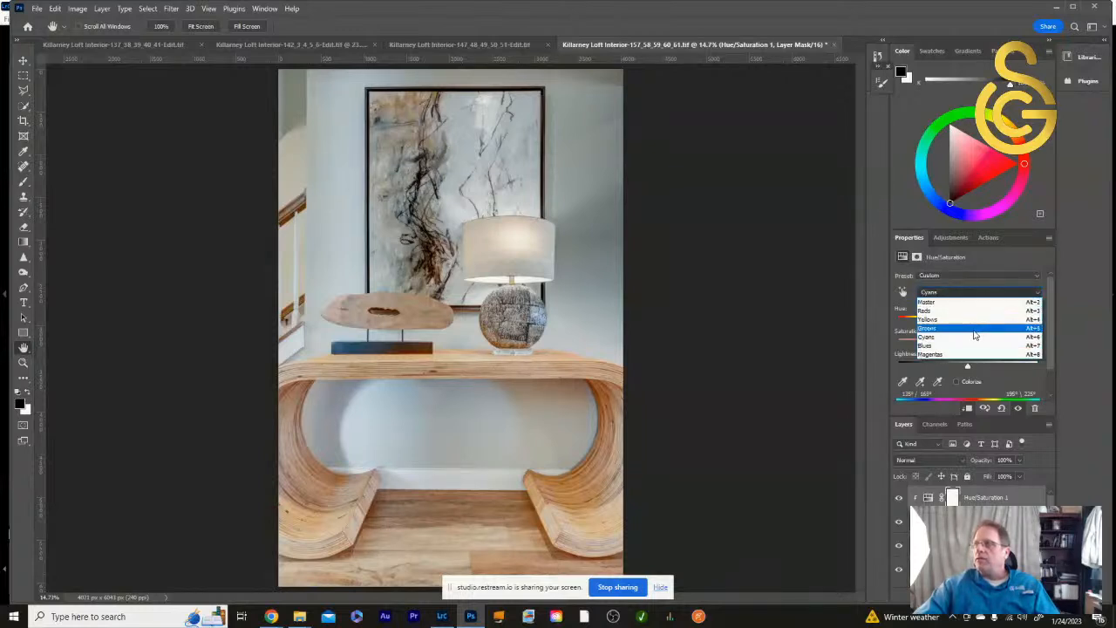
{"action": "left_click", "coordinate": [974, 330]}
{"action": "left_click_drag", "start_coordinate": [997, 345], "coordinate": [1049, 360]}
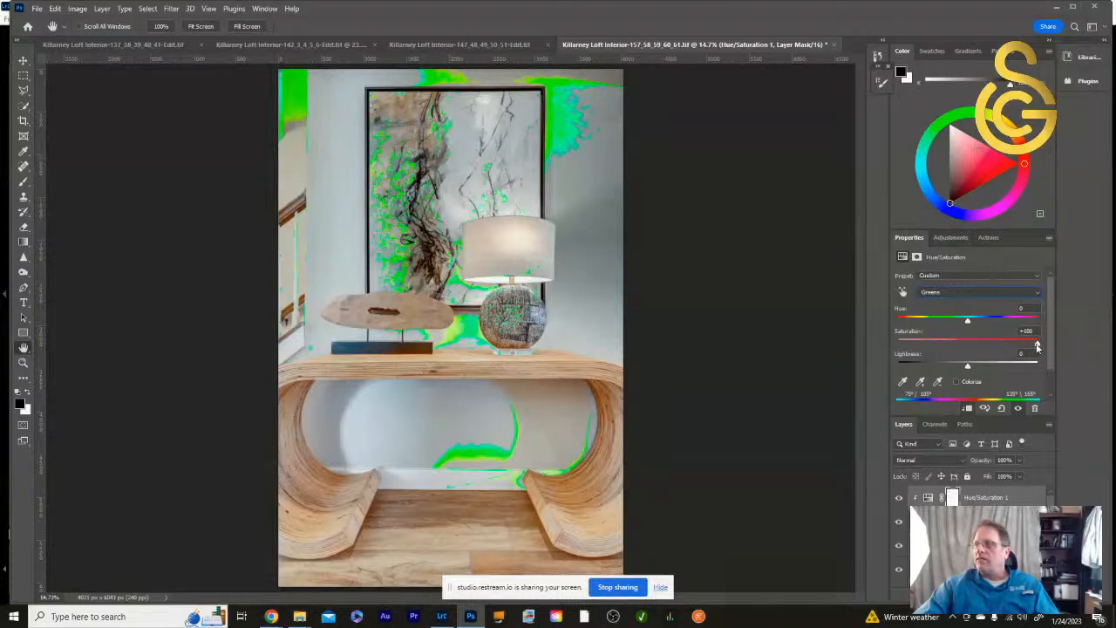
{"action": "left_click_drag", "start_coordinate": [1032, 343], "coordinate": [911, 345]}
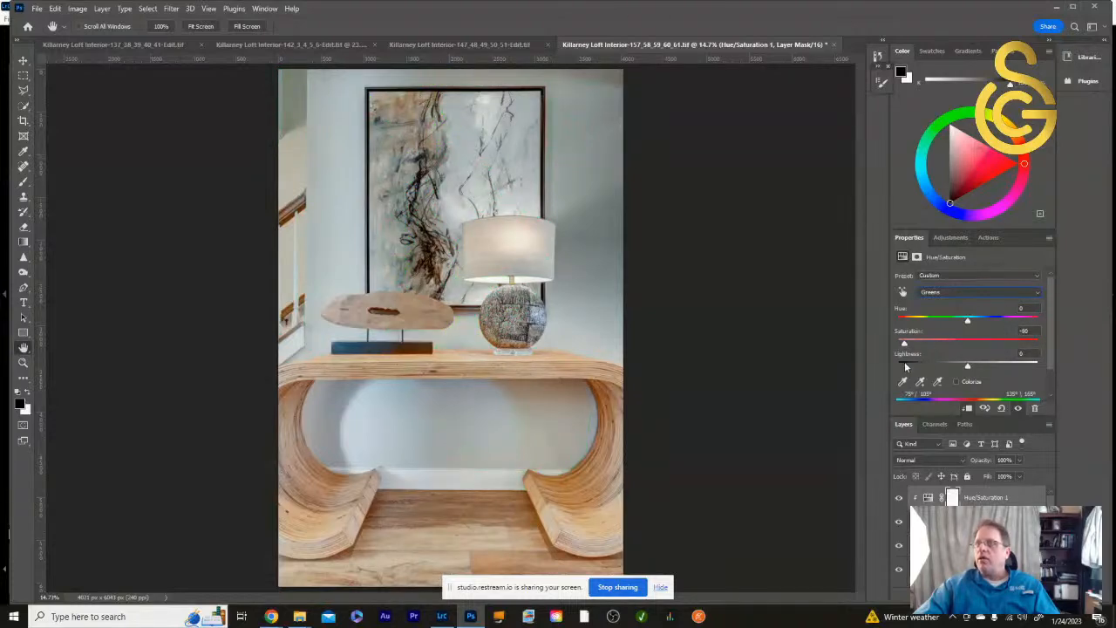
- Test the Yellows at +50 saturation to judge the warm tones, and reset them to 0
{"action": "left_click", "coordinate": [984, 293]}
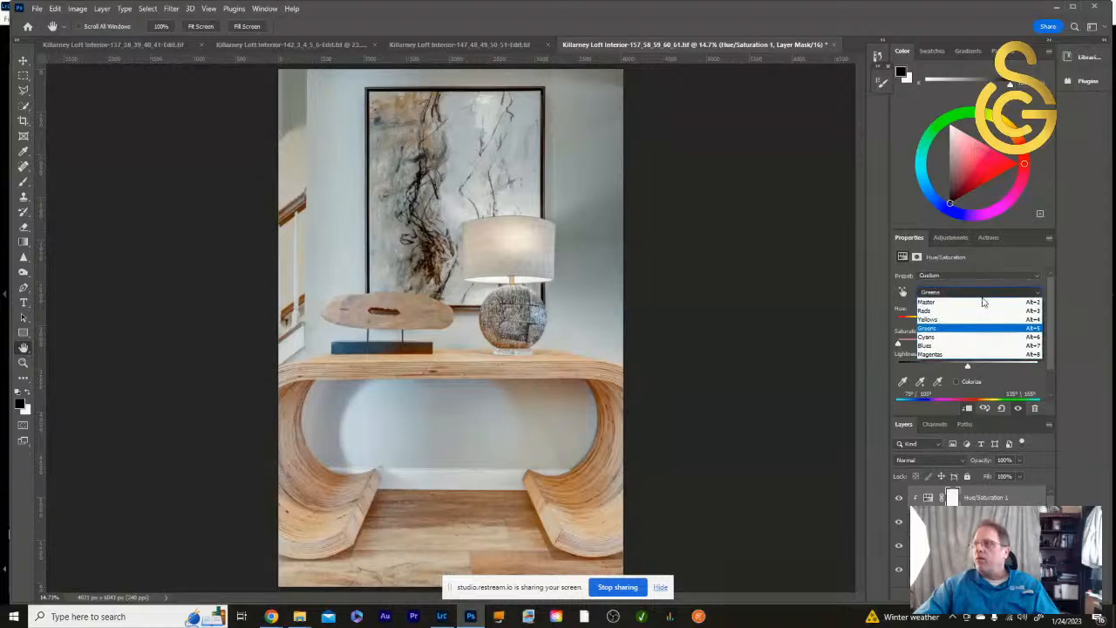
{"action": "left_click", "coordinate": [977, 319]}
{"action": "mouse_move", "coordinate": [970, 346]}
{"action": "left_mouse_down"}
{"action": "mouse_move", "coordinate": [1029, 346]}
{"action": "mouse_move", "coordinate": [983, 357]}
{"action": "left_mouse_up"}
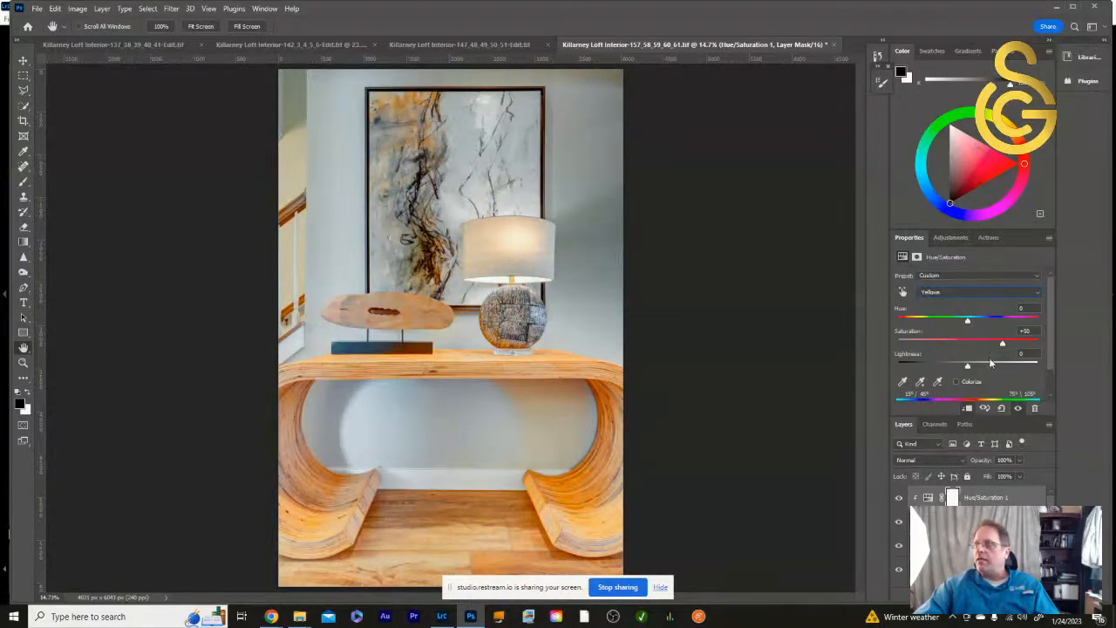
{"action": "left_click_drag", "start_coordinate": [1006, 343], "coordinate": [967, 344]}
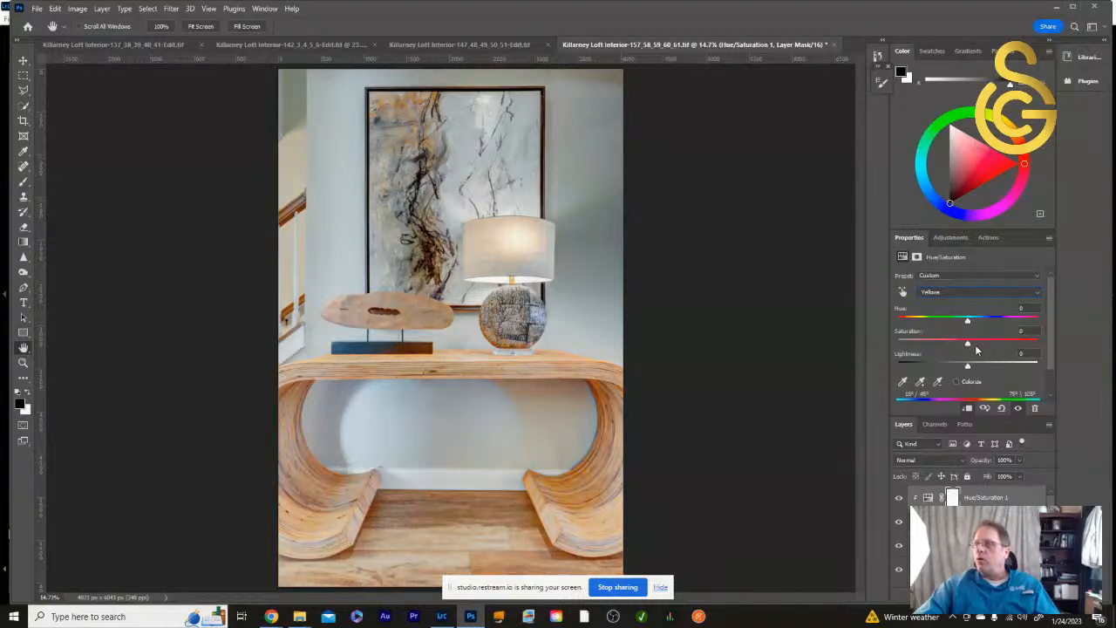
- Test higher and lower saturation on the Reds, and reset them to 0
{"action": "left_click", "coordinate": [966, 295]}
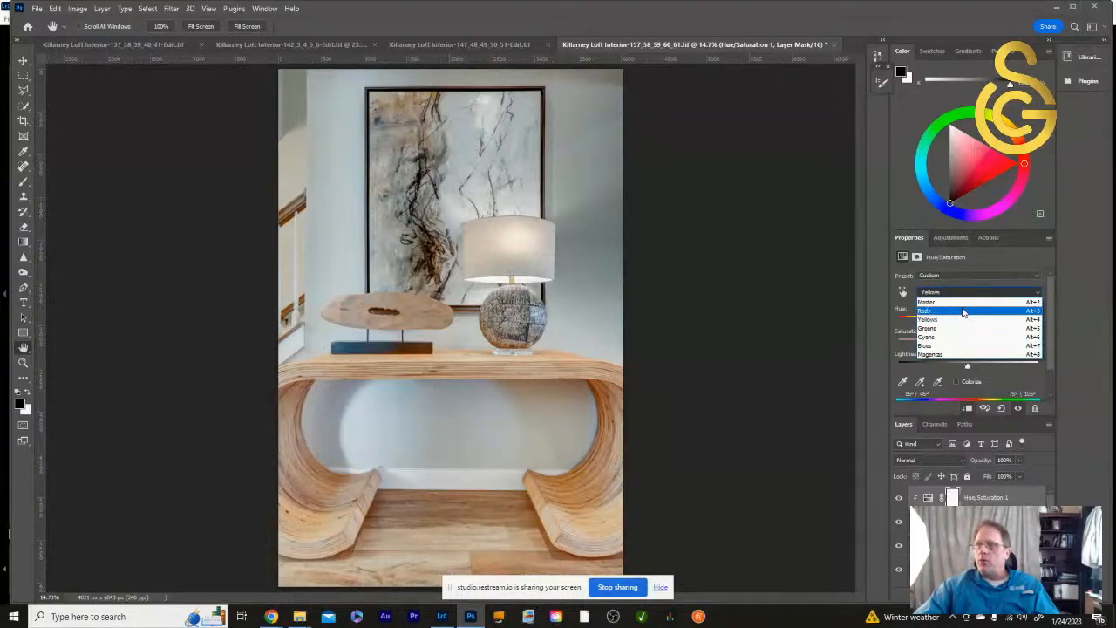
{"action": "left_click", "coordinate": [963, 312]}
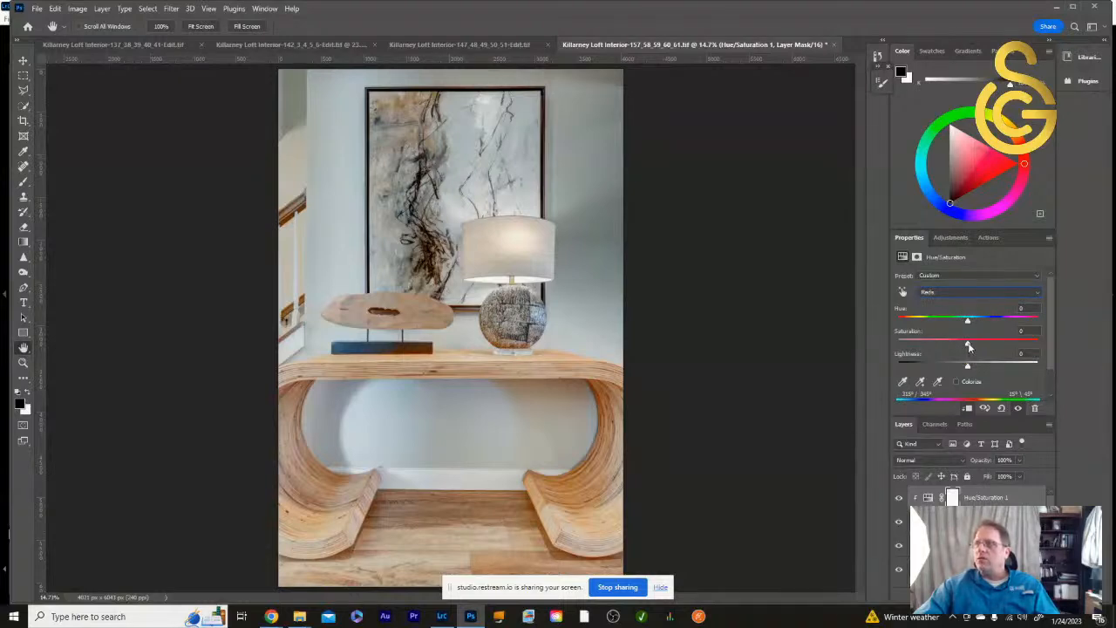
{"action": "mouse_move", "coordinate": [1004, 347]}
{"action": "left_mouse_down"}
{"action": "mouse_move", "coordinate": [1065, 346]}
{"action": "mouse_move", "coordinate": [992, 362]}
{"action": "left_mouse_up"}
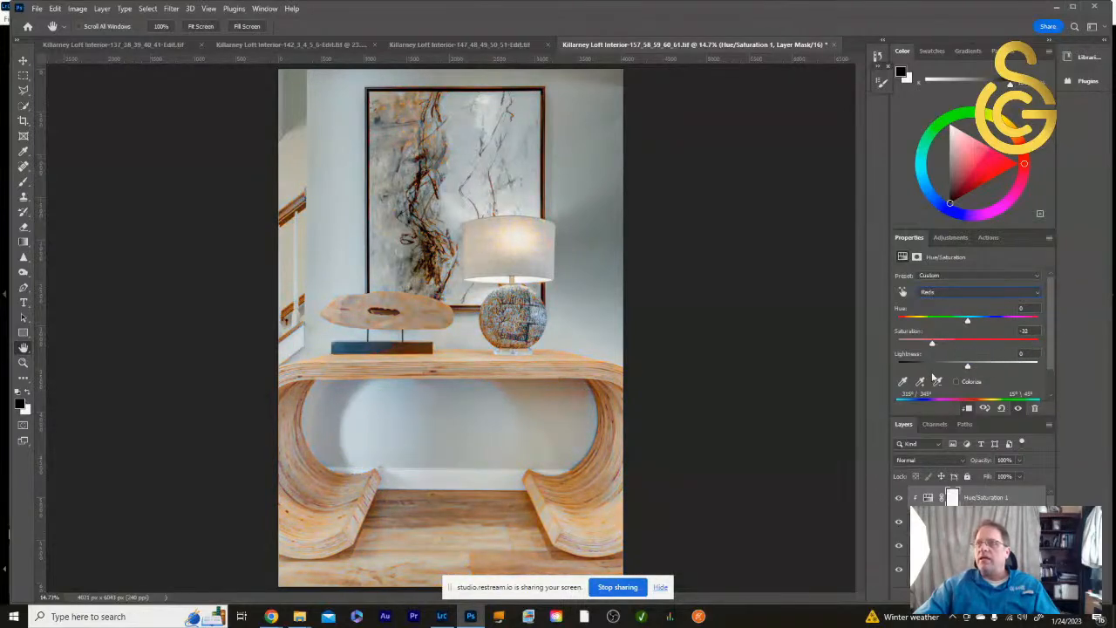
{"action": "left_click_drag", "start_coordinate": [904, 344], "coordinate": [967, 345]}
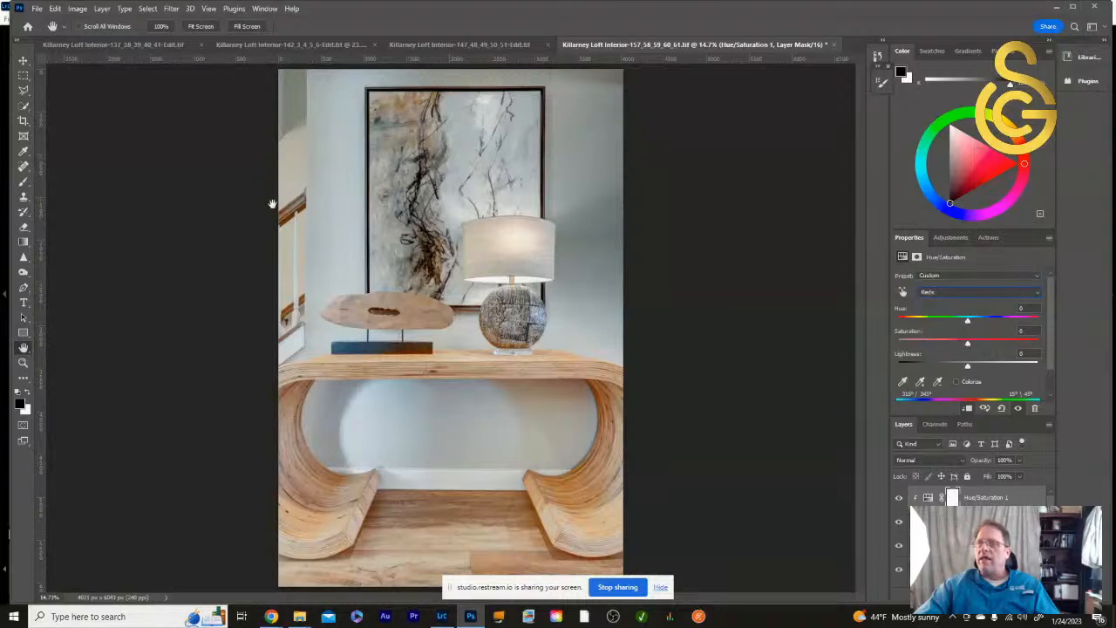
- Return the Hue/Saturation range to Master and compare the photo with the adjustment layer repeatedly hidden and shown
{"action": "left_click", "coordinate": [1000, 293]}
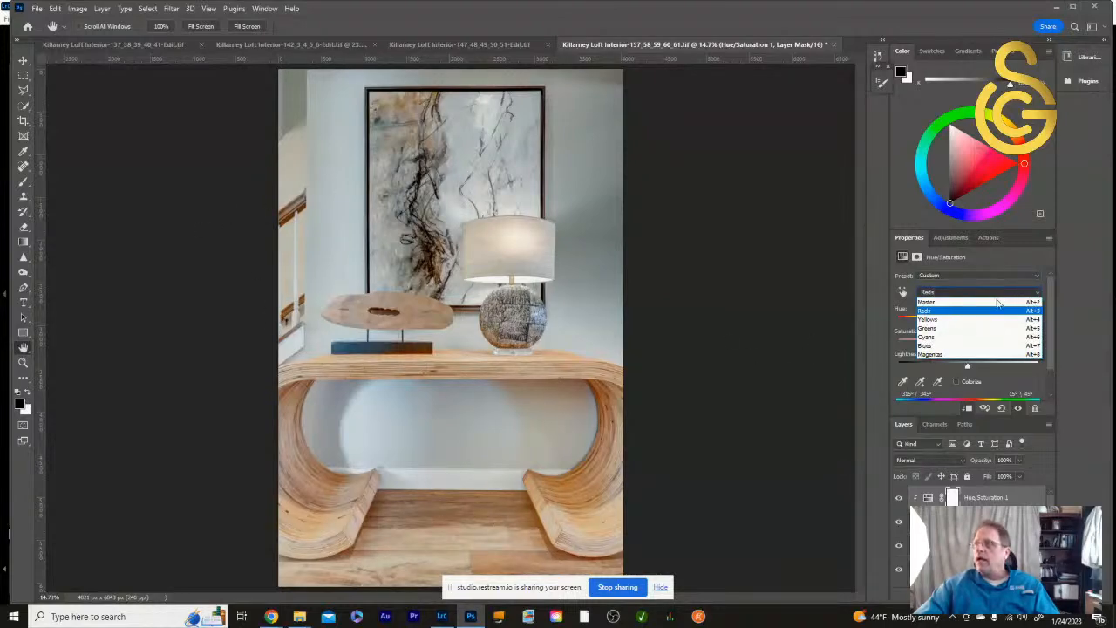
{"action": "left_click", "coordinate": [985, 302]}
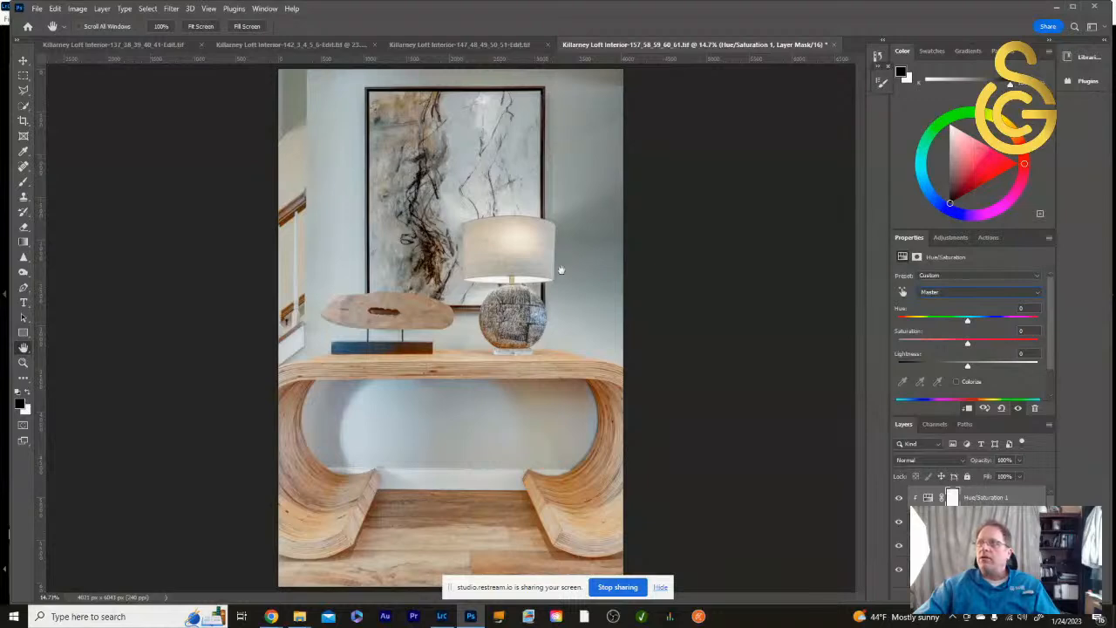
{"action": "left_click", "coordinate": [899, 500]}
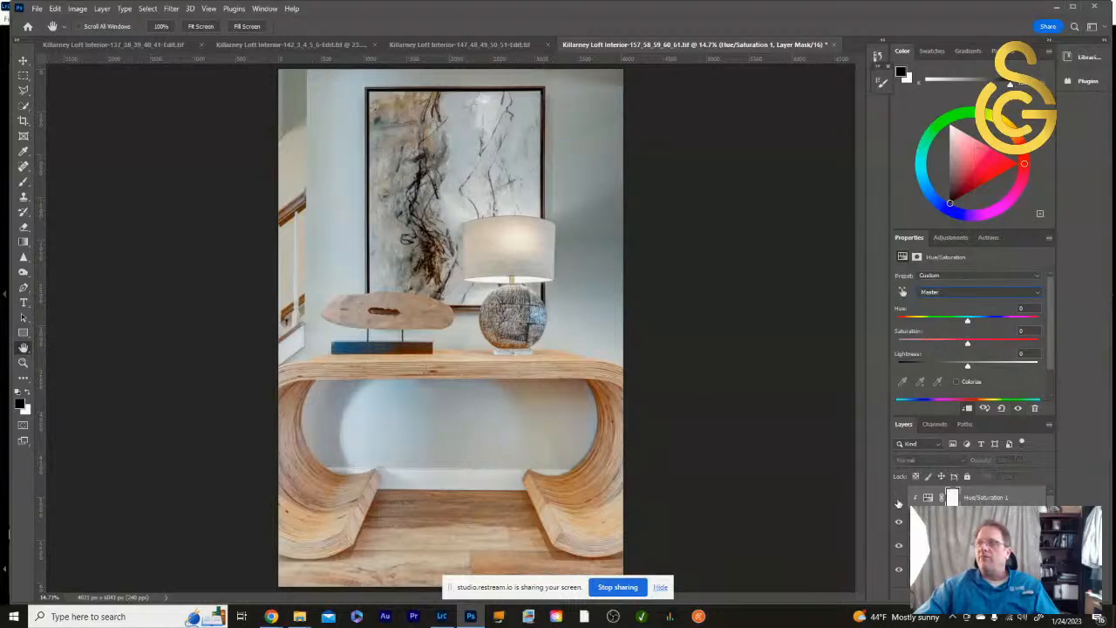
{"action": "left_click", "coordinate": [899, 499]}
{"action": "left_click", "coordinate": [899, 499]}
{"action": "left_click", "coordinate": [899, 500]}
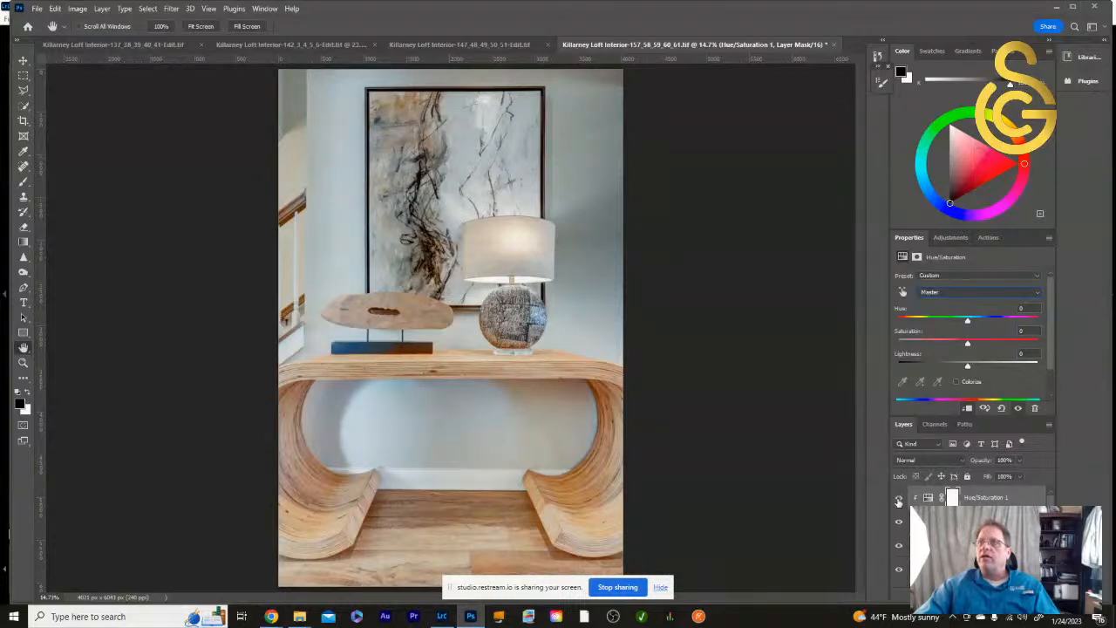
{"action": "left_click", "coordinate": [899, 501]}
{"action": "left_click", "coordinate": [899, 501]}
{"action": "left_click", "coordinate": [901, 499]}
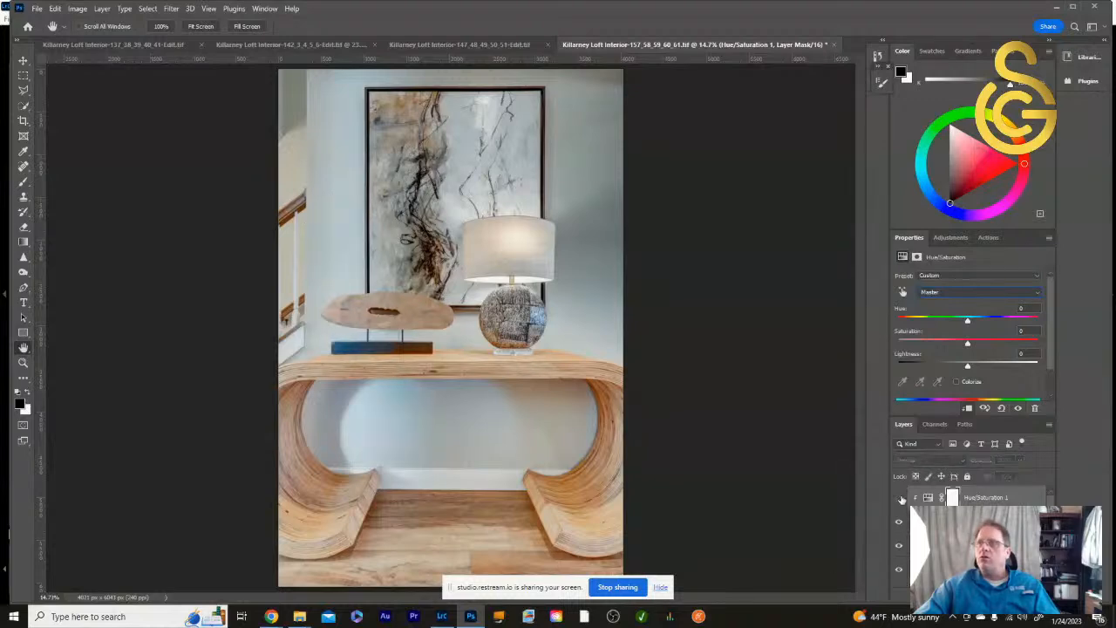
{"action": "left_click", "coordinate": [901, 501]}
{"action": "left_click", "coordinate": [900, 500]}
{"action": "left_click", "coordinate": [900, 500]}
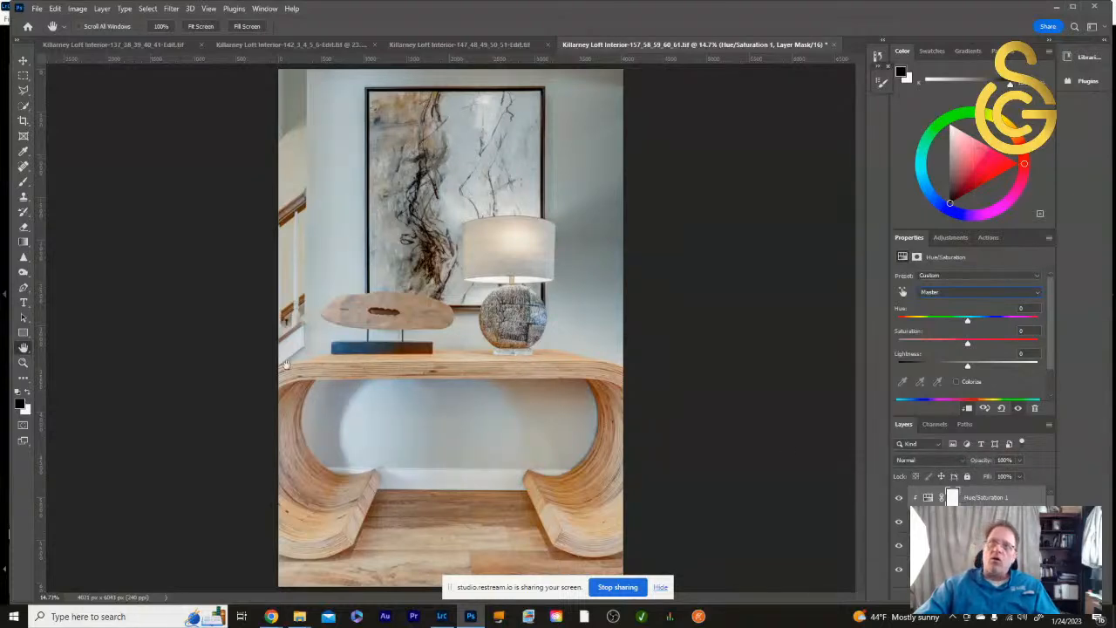
- Brush black on the Hue/Saturation mask over the artwork, wooden ornament, lamp base, table and stair railing, and display the mask alone
{"action": "left_click", "coordinate": [24, 183]}
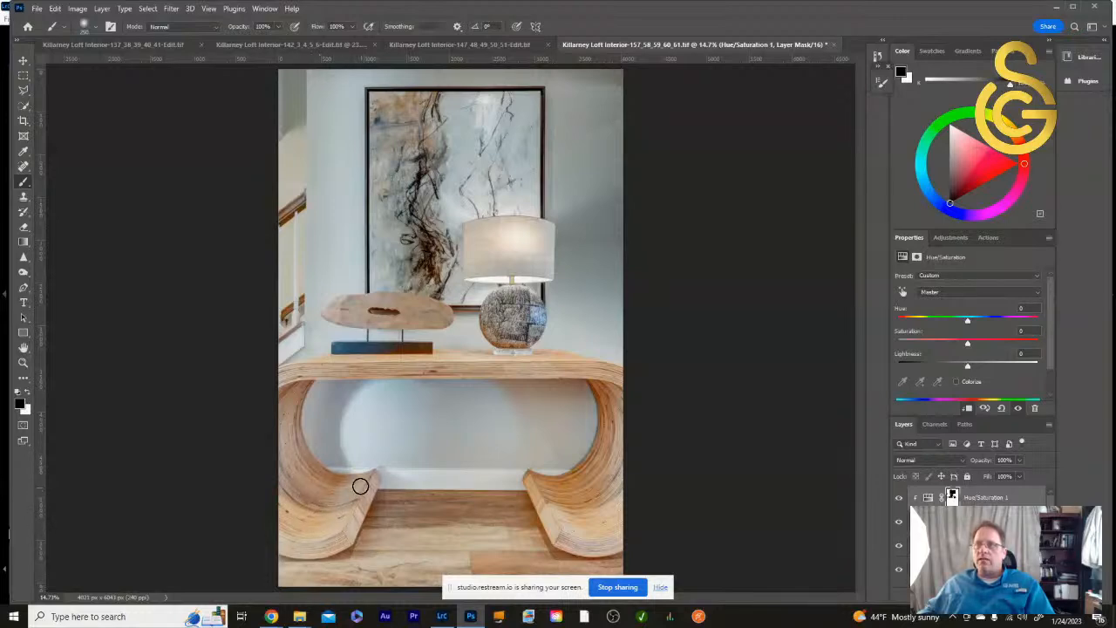
{"action": "left_click", "coordinate": [953, 496]}
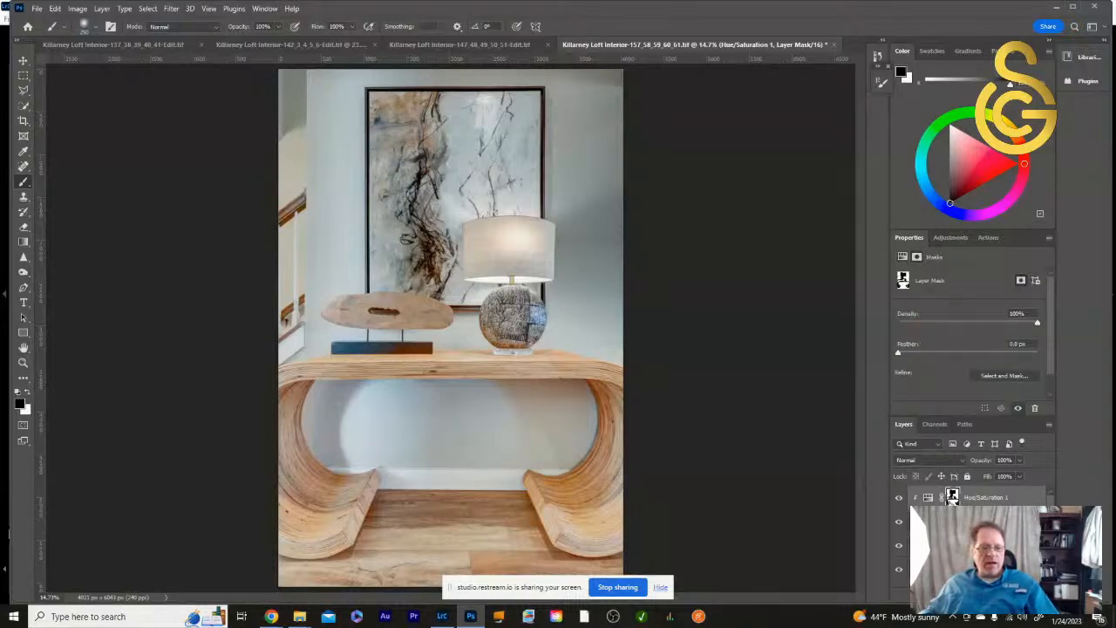
{"action": "left_click", "coordinate": [953, 496], "text": "shift"}
{"action": "left_click", "coordinate": [953, 499], "text": "shift"}
{"action": "left_click", "coordinate": [955, 501], "text": "shift"}
{"action": "left_click", "coordinate": [954, 499], "text": "shift"}
{"action": "left_click", "coordinate": [953, 499], "text": "shift"}
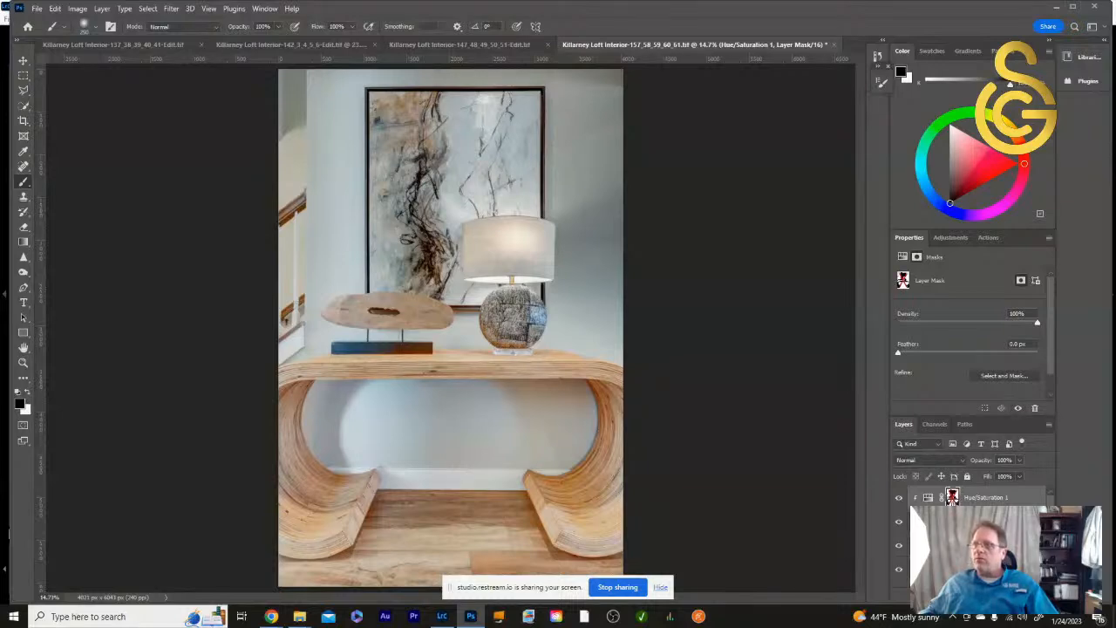
{"action": "left_click", "coordinate": [954, 499], "text": "shift"}
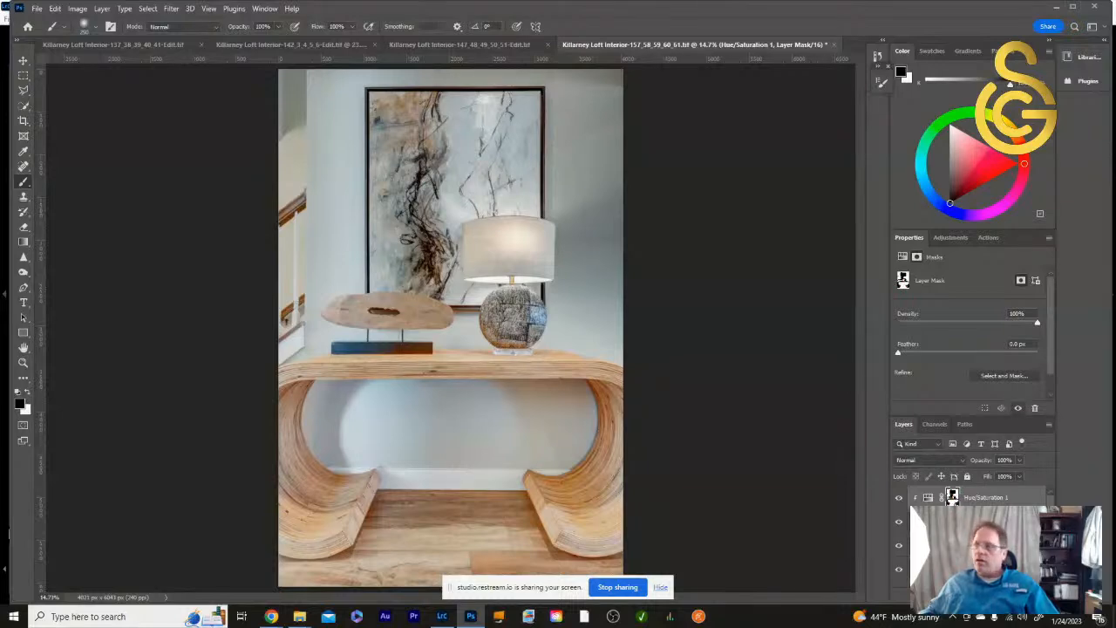
{"action": "left_click", "coordinate": [953, 497], "text": "alt"}
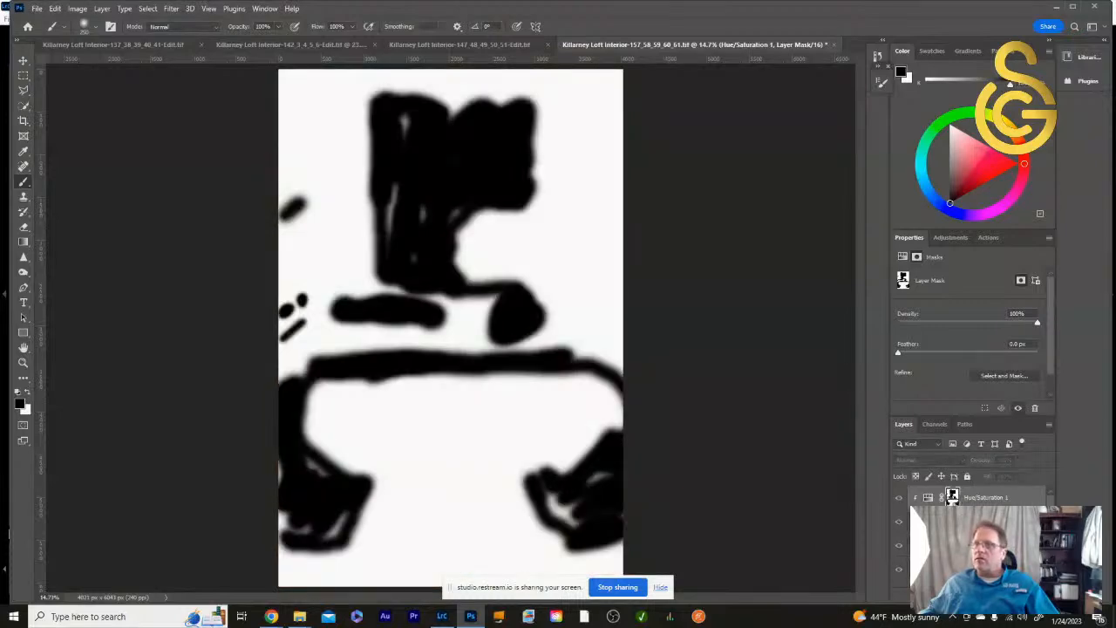
- Paint the remaining gaps over the table legs and artwork solid black in the mask, and return to the photo view
{"action": "mouse_move", "coordinate": [556, 510]}
{"action": "left_mouse_down"}
{"action": "mouse_move", "coordinate": [604, 477]}
{"action": "mouse_move", "coordinate": [573, 489]}
{"action": "mouse_move", "coordinate": [544, 479]}
{"action": "mouse_move", "coordinate": [566, 533]}
{"action": "left_mouse_up"}
{"action": "mouse_move", "coordinate": [337, 520]}
{"action": "left_mouse_down"}
{"action": "mouse_move", "coordinate": [287, 537]}
{"action": "mouse_move", "coordinate": [283, 463]}
{"action": "mouse_move", "coordinate": [288, 505]}
{"action": "mouse_move", "coordinate": [305, 527]}
{"action": "mouse_move", "coordinate": [335, 535]}
{"action": "mouse_move", "coordinate": [294, 410]}
{"action": "mouse_move", "coordinate": [318, 372]}
{"action": "mouse_move", "coordinate": [296, 389]}
{"action": "mouse_move", "coordinate": [324, 492]}
{"action": "left_mouse_up"}
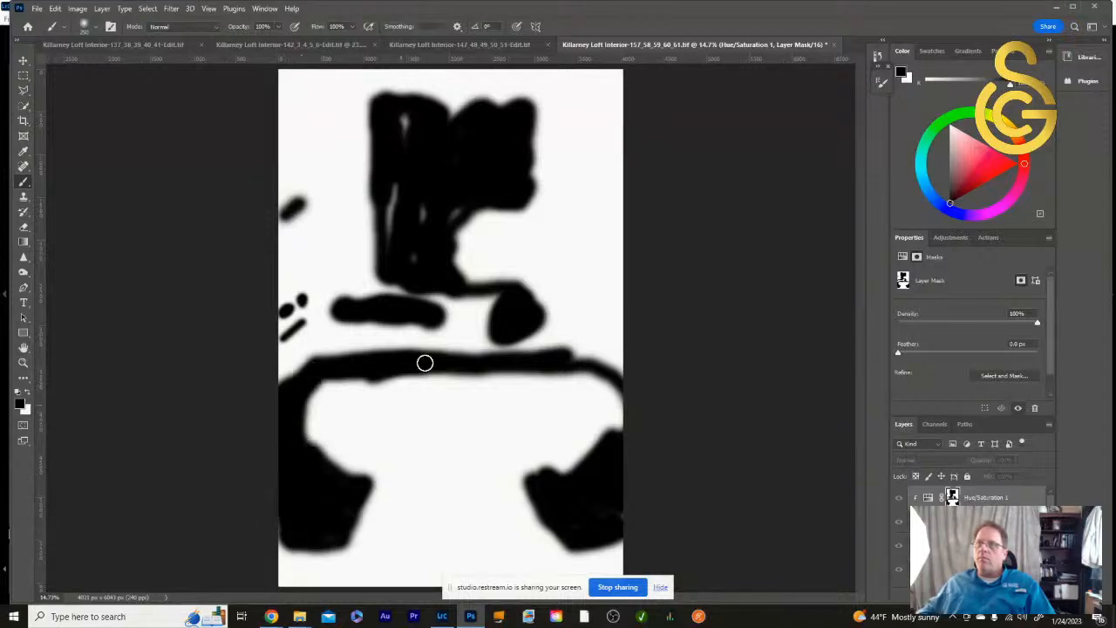
{"action": "mouse_move", "coordinate": [389, 230]}
{"action": "left_mouse_down"}
{"action": "mouse_move", "coordinate": [394, 189]}
{"action": "mouse_move", "coordinate": [390, 230]}
{"action": "mouse_move", "coordinate": [416, 257]}
{"action": "mouse_move", "coordinate": [416, 212]}
{"action": "mouse_move", "coordinate": [459, 206]}
{"action": "mouse_move", "coordinate": [436, 200]}
{"action": "mouse_move", "coordinate": [407, 133]}
{"action": "left_mouse_up"}
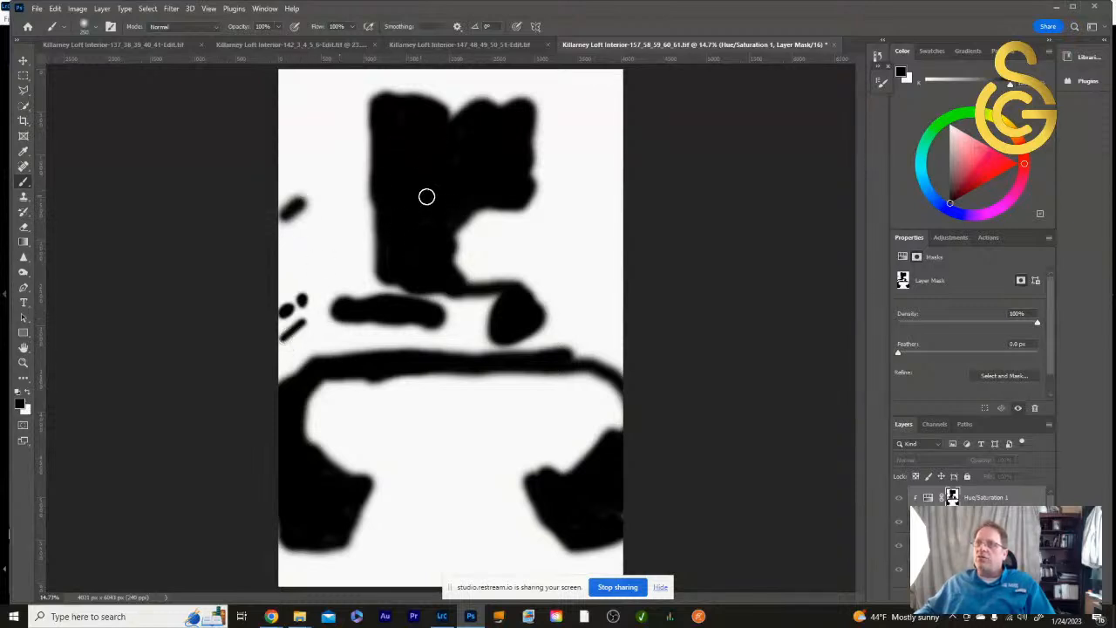
{"action": "mouse_move", "coordinate": [524, 171]}
{"action": "left_mouse_down"}
{"action": "mouse_move", "coordinate": [526, 126]}
{"action": "mouse_move", "coordinate": [519, 187]}
{"action": "mouse_move", "coordinate": [508, 122]}
{"action": "mouse_move", "coordinate": [436, 123]}
{"action": "mouse_move", "coordinate": [474, 114]}
{"action": "mouse_move", "coordinate": [428, 157]}
{"action": "left_mouse_up"}
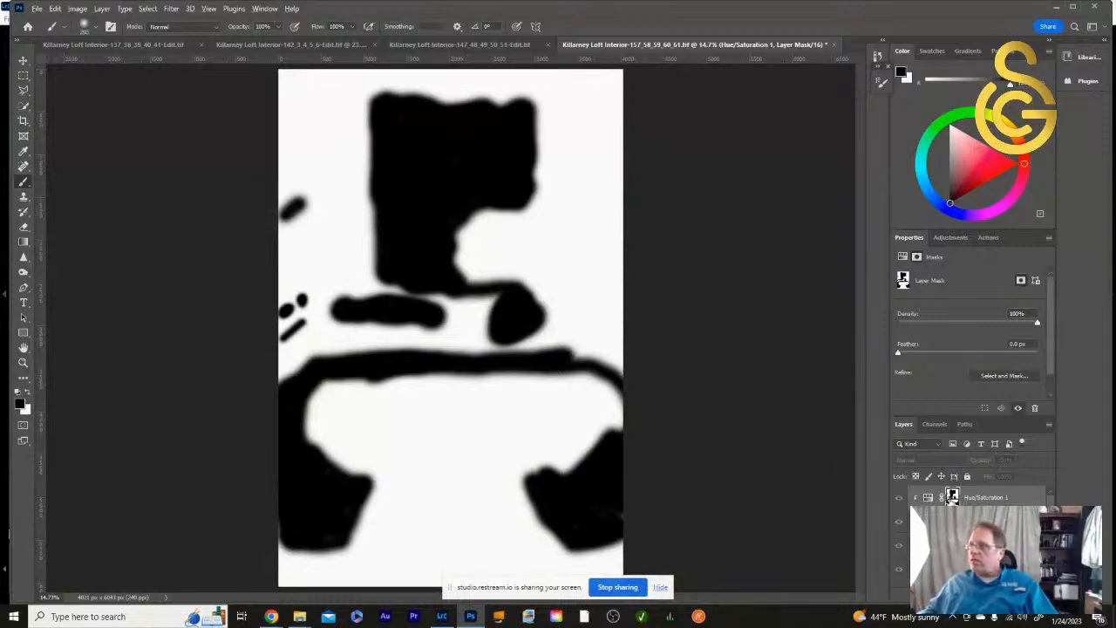
{"action": "left_click", "coordinate": [952, 496], "text": "alt"}
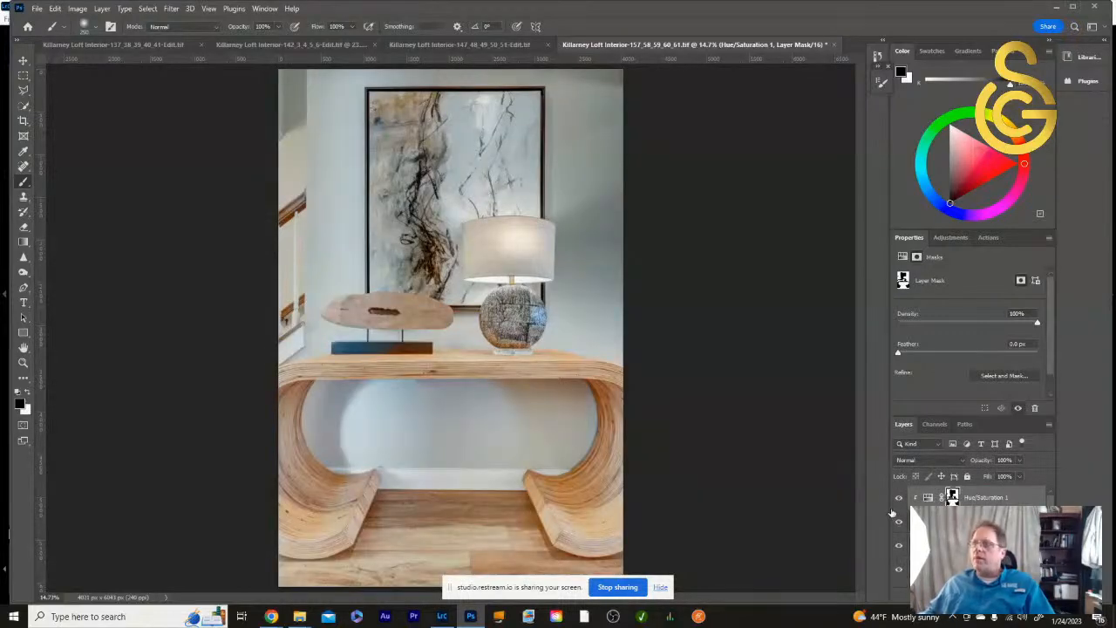
- Compare the photo with the masked Hue/Saturation adjustment off and on, leave it visible, and save the document
{"action": "left_click", "coordinate": [901, 502]}
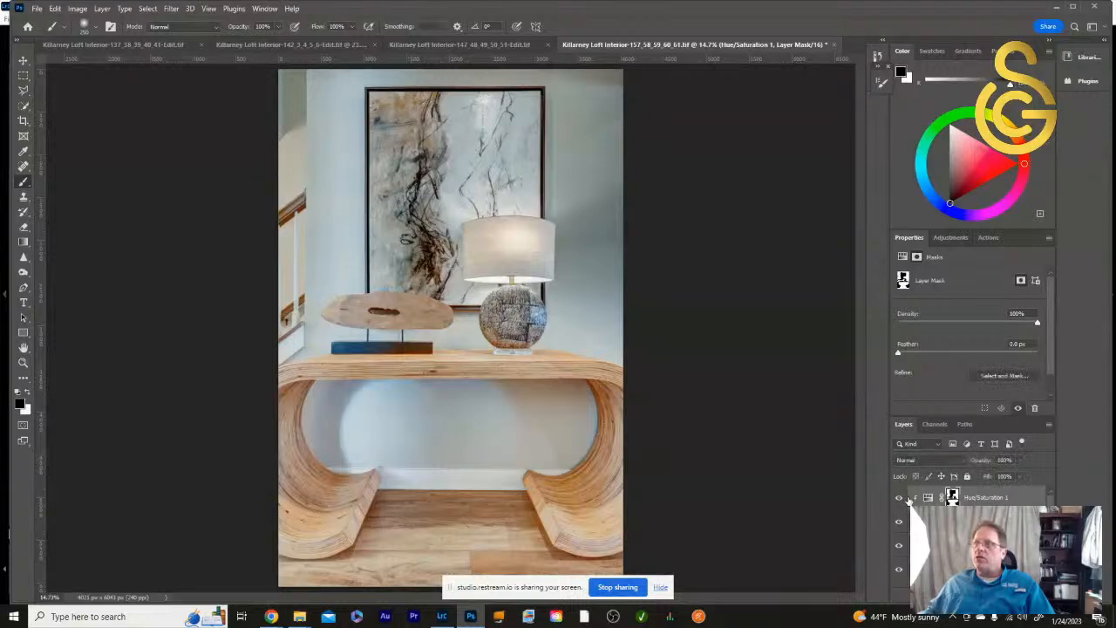
{"action": "left_click", "coordinate": [901, 502]}
{"action": "left_click", "coordinate": [899, 502]}
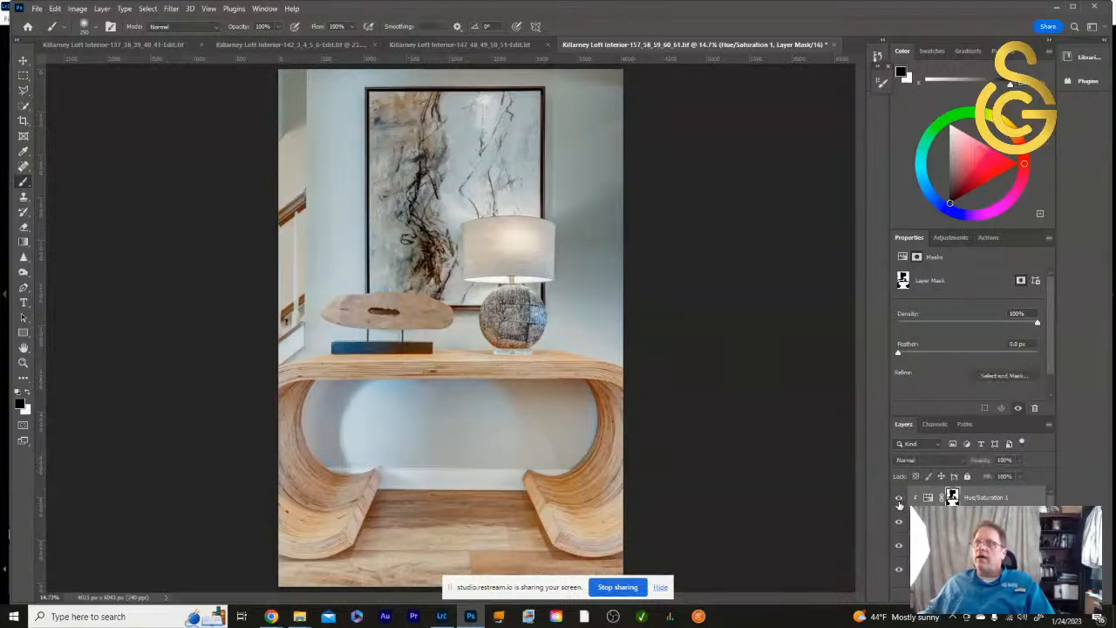
{"action": "left_click", "coordinate": [900, 500]}
{"action": "left_click", "coordinate": [900, 501]}
{"action": "left_click", "coordinate": [899, 501]}
{"action": "left_click", "coordinate": [900, 500]}
{"action": "left_click", "coordinate": [901, 502]}
{"action": "left_click", "coordinate": [900, 500]}
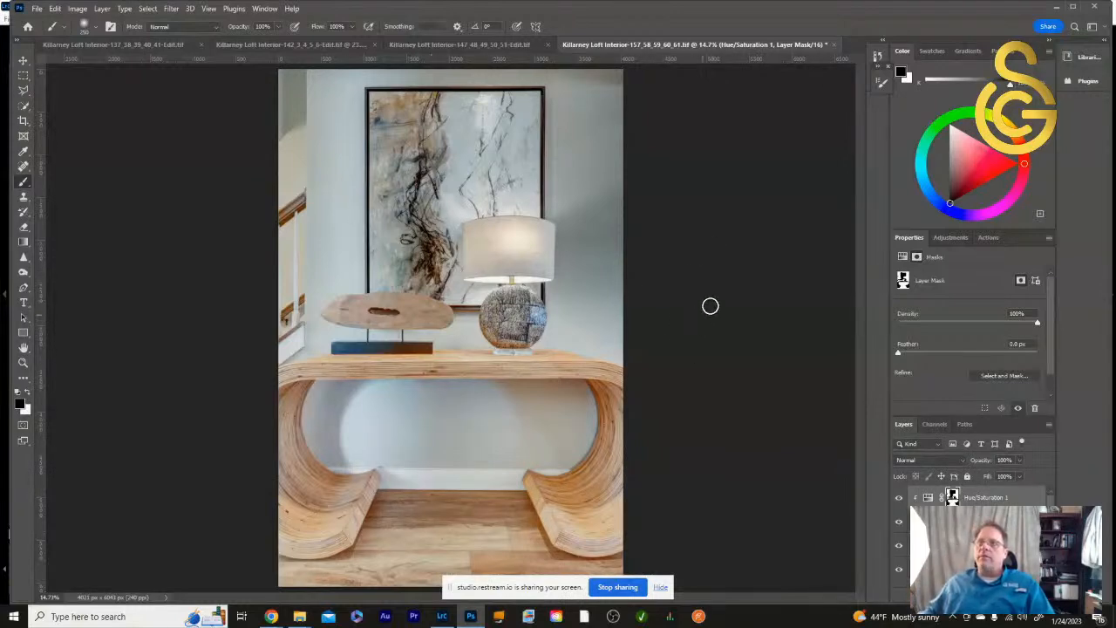
{"action": "key", "text": "ctrl+s"}
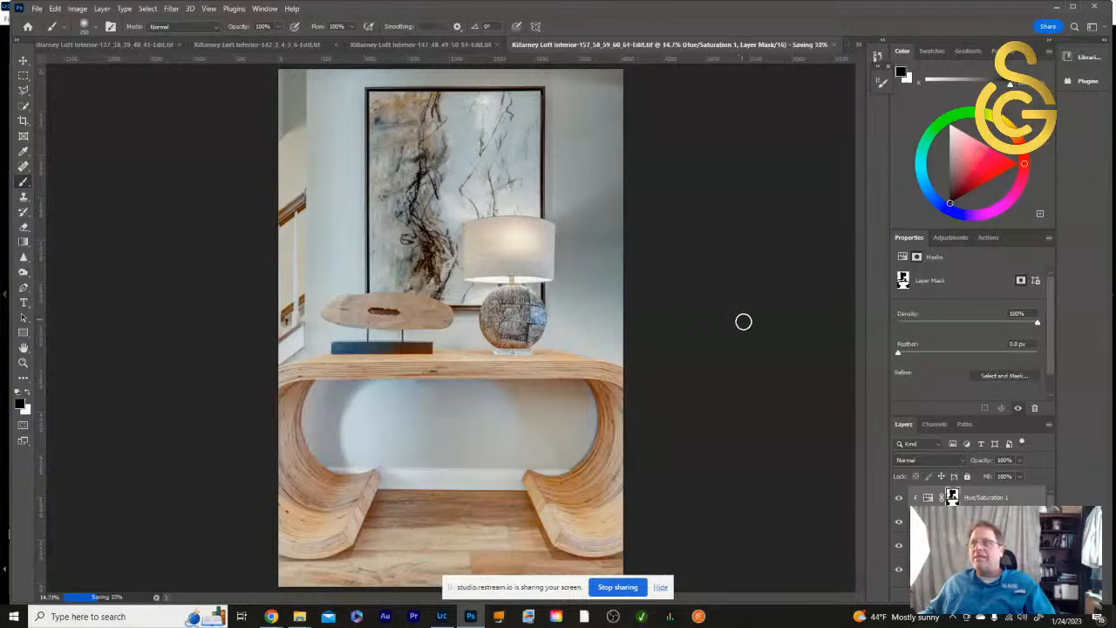
- Switch to Lightroom Classic and compare the retouched Killarney Loft Interior-157_58_59_60_61-Edit.tif with its unretouched original, ending on the retouched version
{"action": "left_click", "coordinate": [442, 616]}
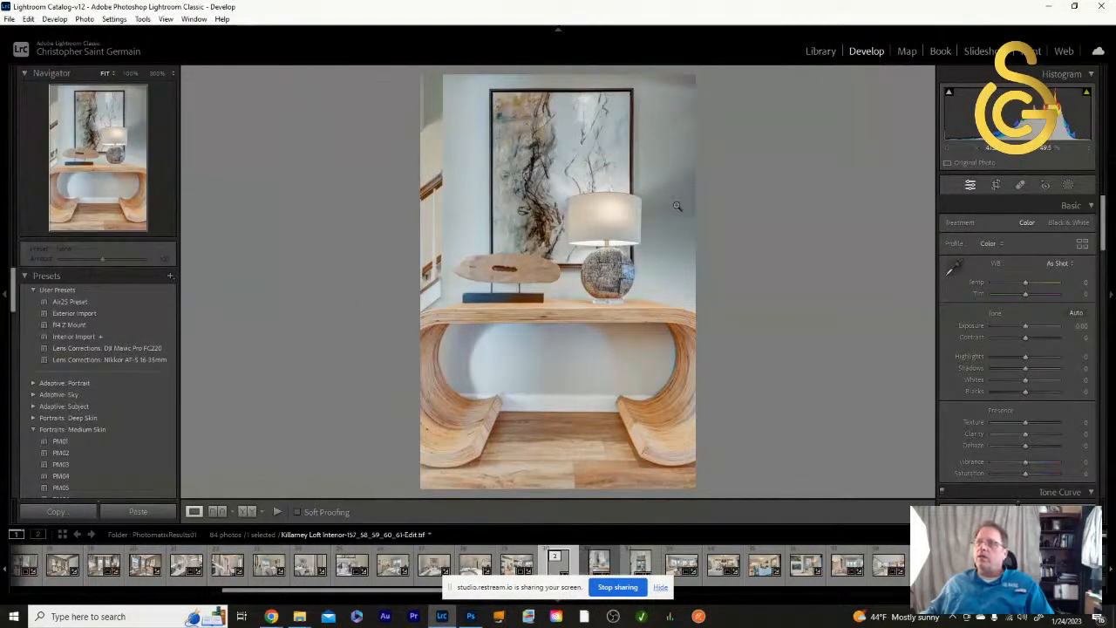
{"action": "left_click", "coordinate": [602, 568]}
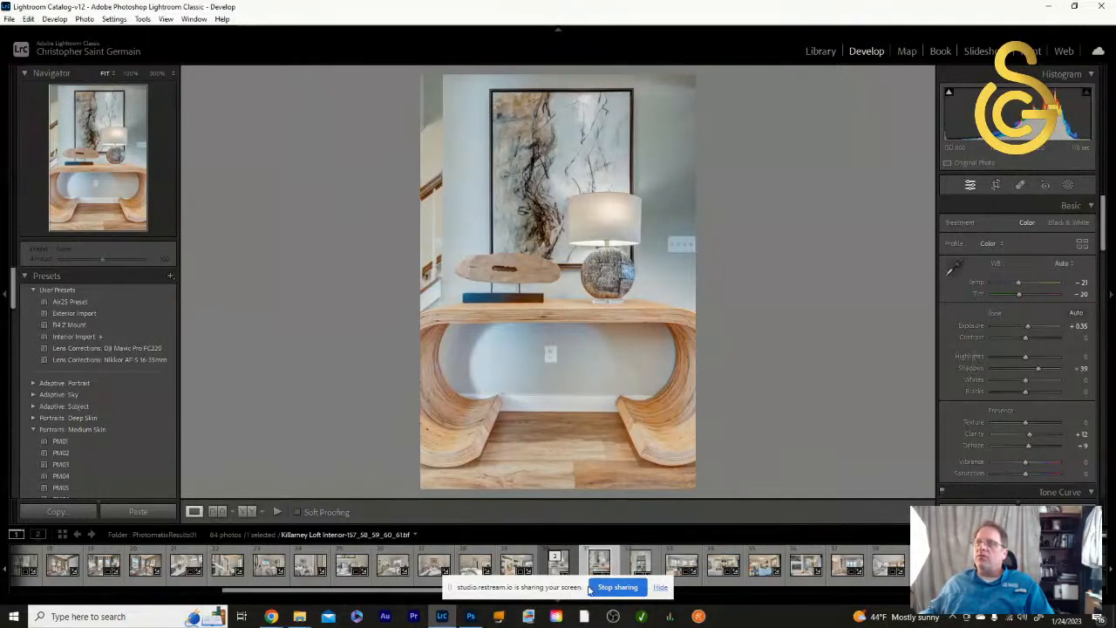
{"action": "left_click", "coordinate": [556, 567]}
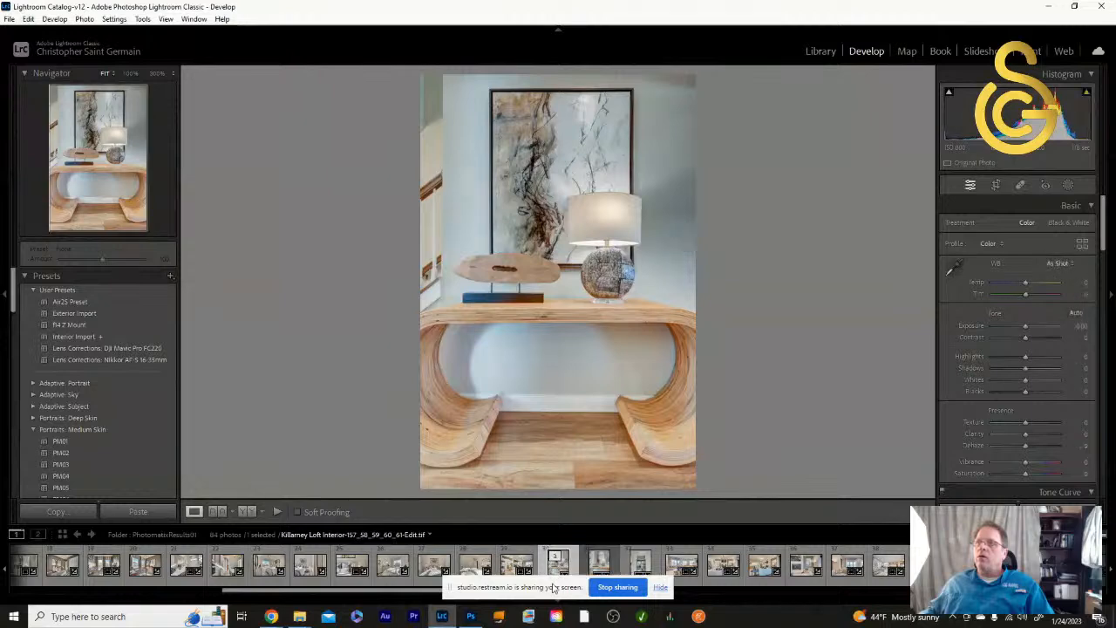
{"action": "left_click", "coordinate": [585, 576]}
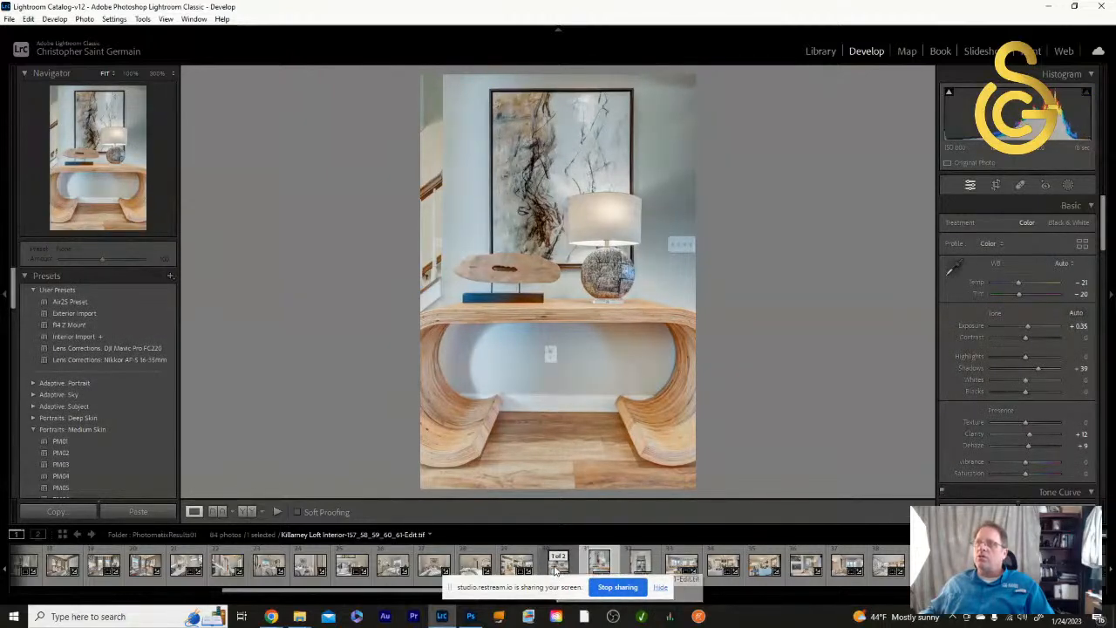
{"action": "left_click", "coordinate": [558, 572]}
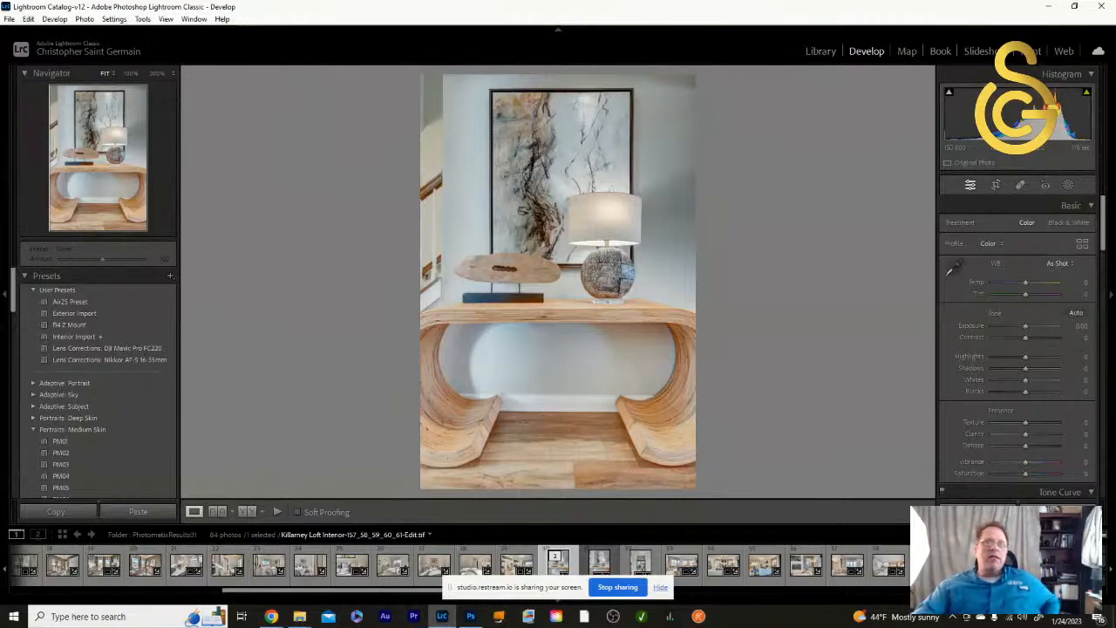
{"action": "left_click", "coordinate": [272, 617]}
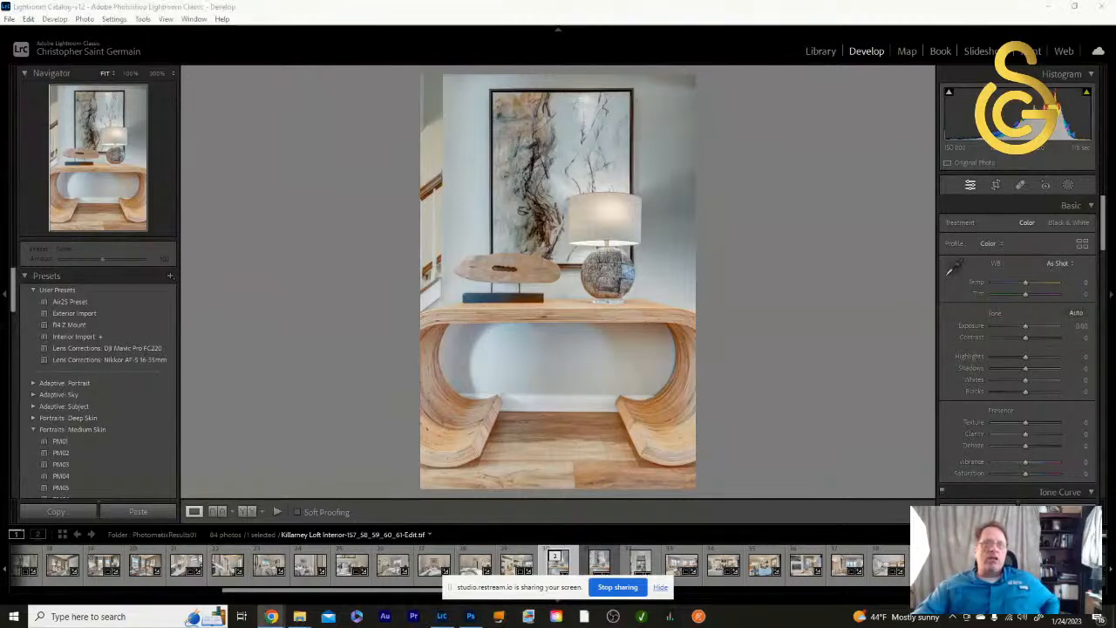